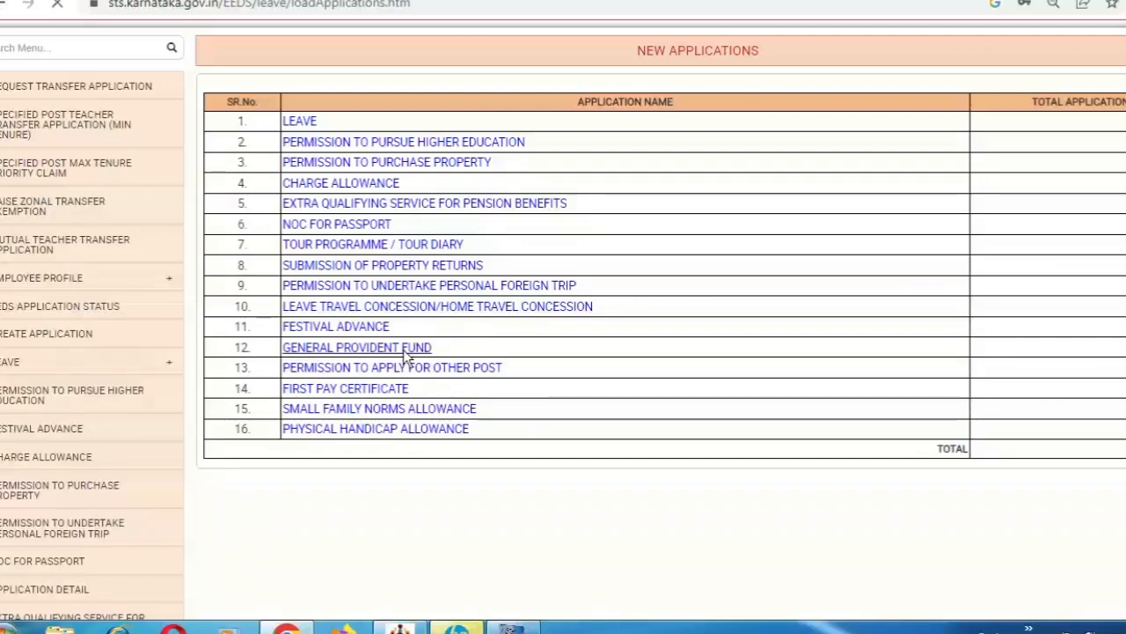
# Open the General Provident Fund link under New Applications and check the empty GPF list
pyautogui.click(403, 349)
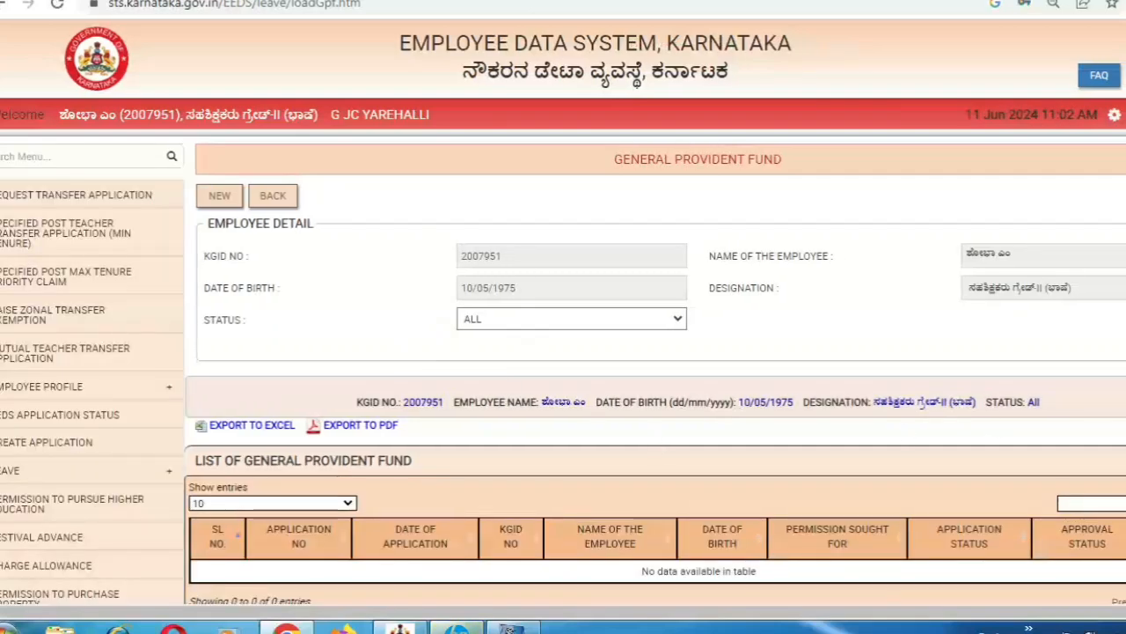
pyautogui.scroll(-2, 991, 416)
pyautogui.scroll(2, 678, 324)
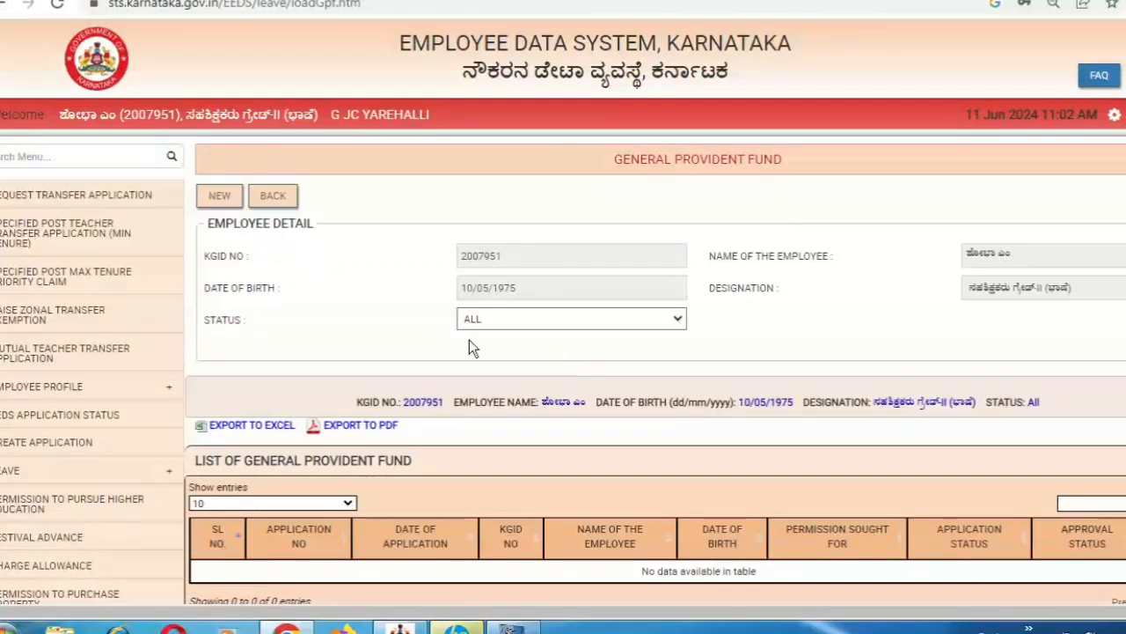
# Start a new GPF application form and scroll down to the salary fields
pyautogui.click(220, 198)
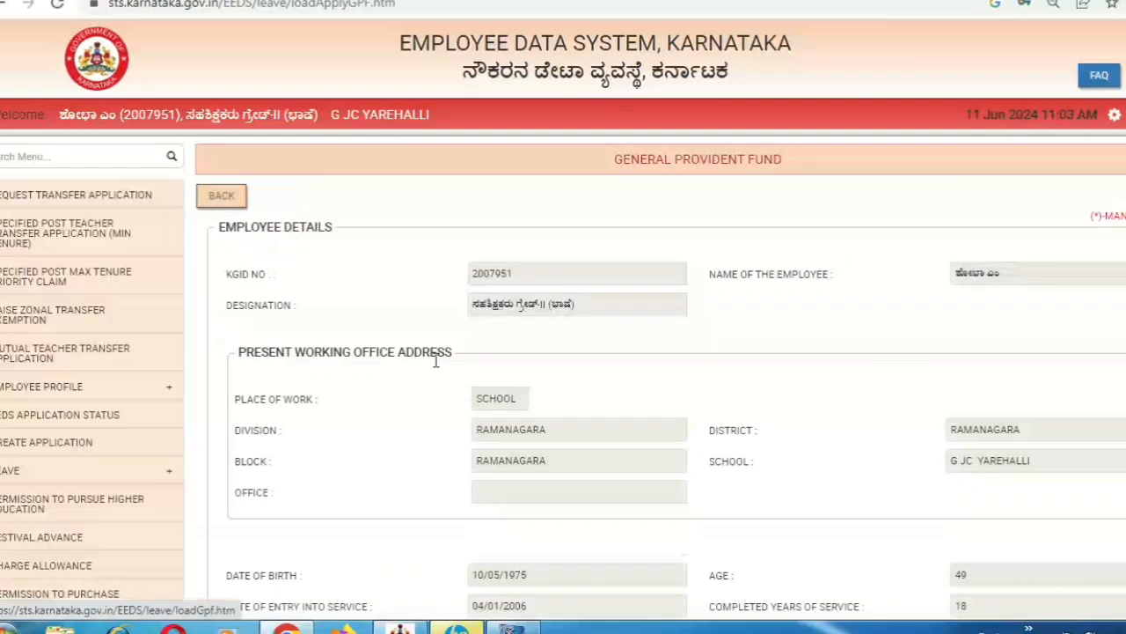
pyautogui.moveTo(828, 359); pyautogui.dragTo(826, 300)
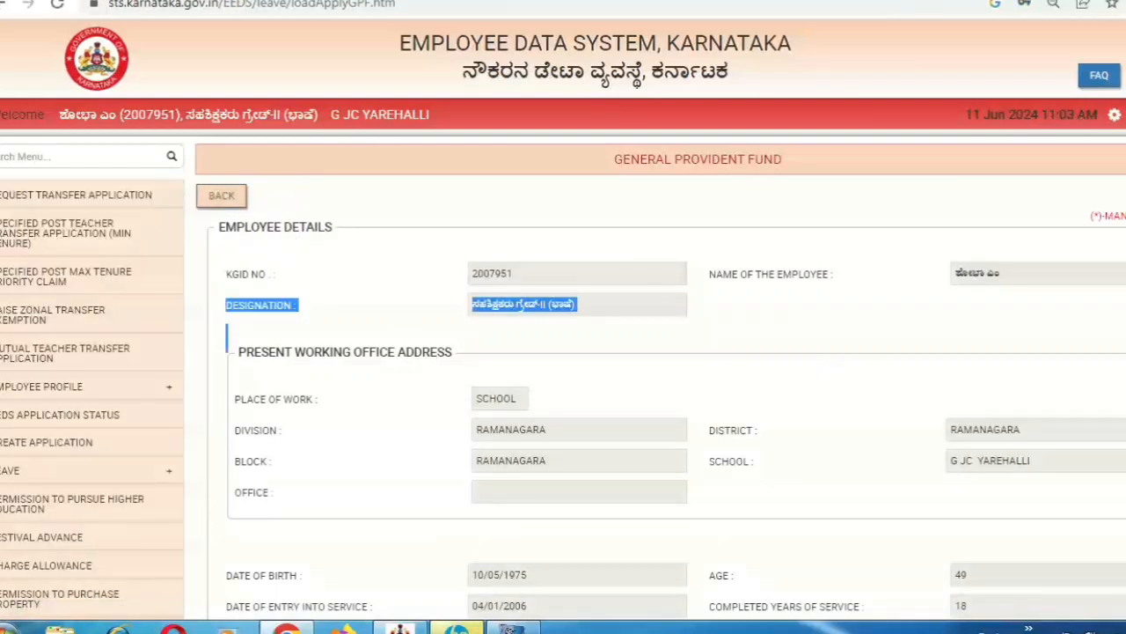
pyautogui.click(819, 310)
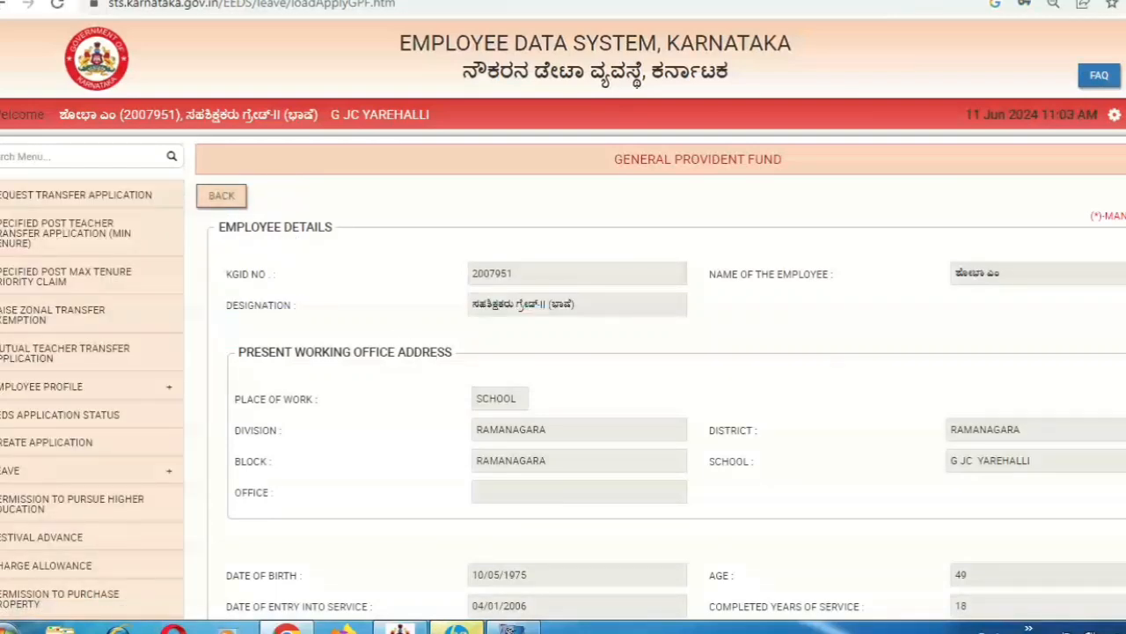
pyautogui.scroll(-3, 563, 352)
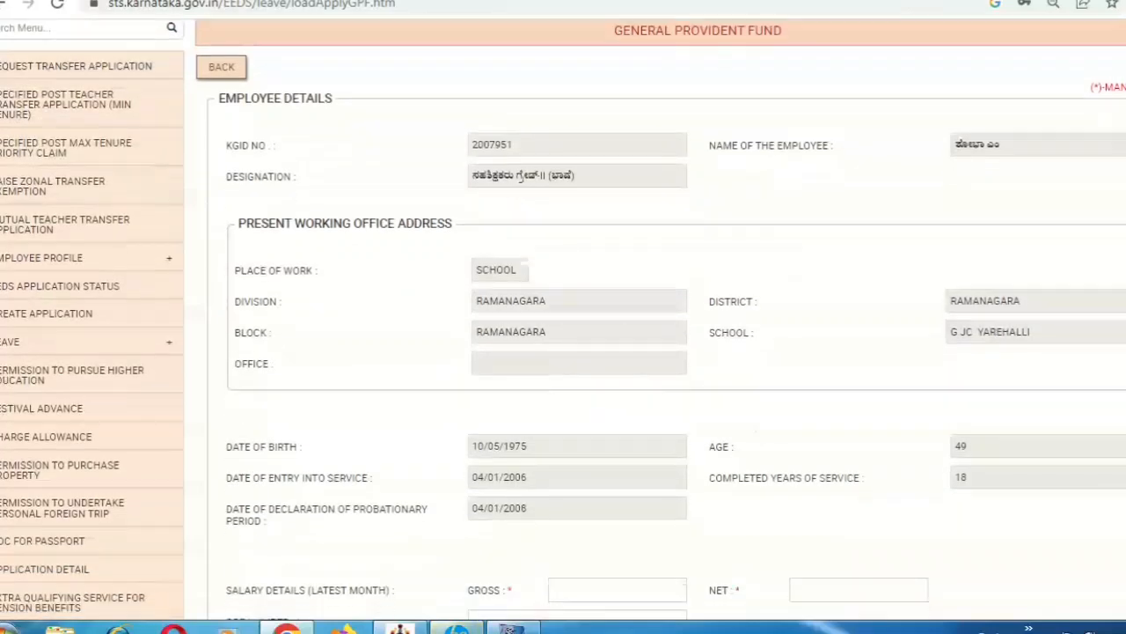
pyautogui.scroll(-3, 564, 352)
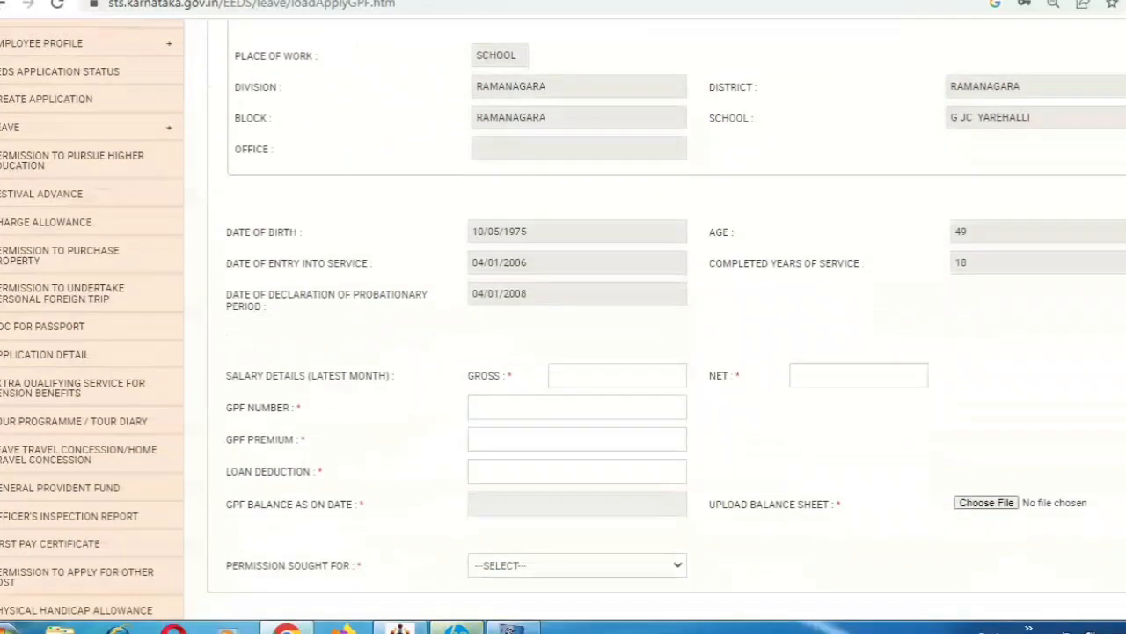
pyautogui.scroll(-1, 563, 352)
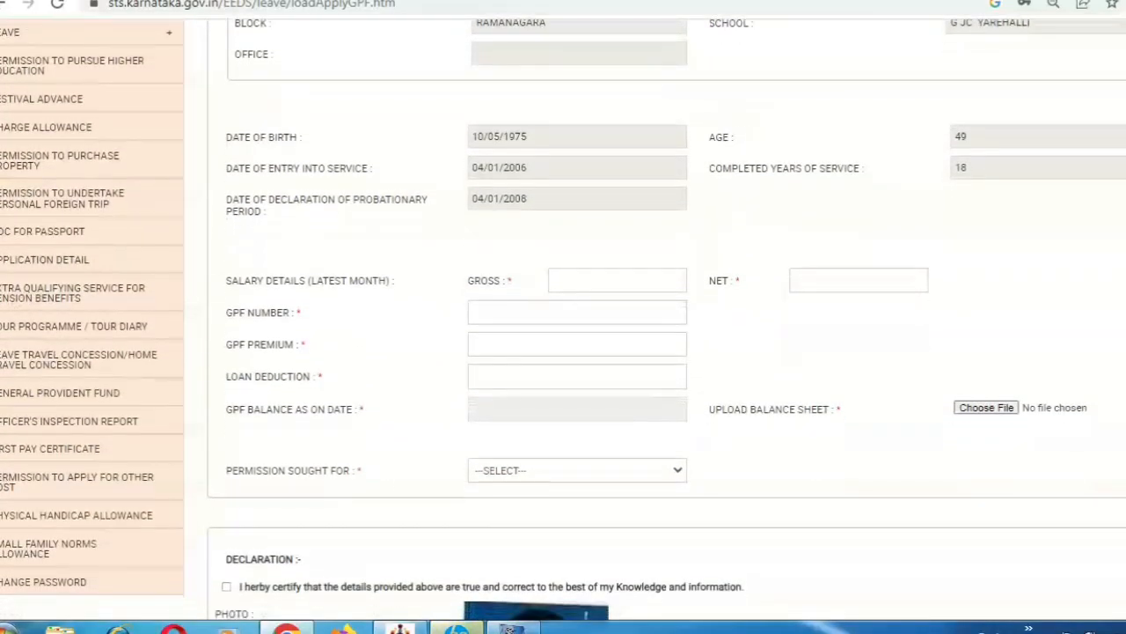
# Enter gross salary 92912 and net salary 58425; the hyphenated GPF number is rejected
pyautogui.click(620, 280)
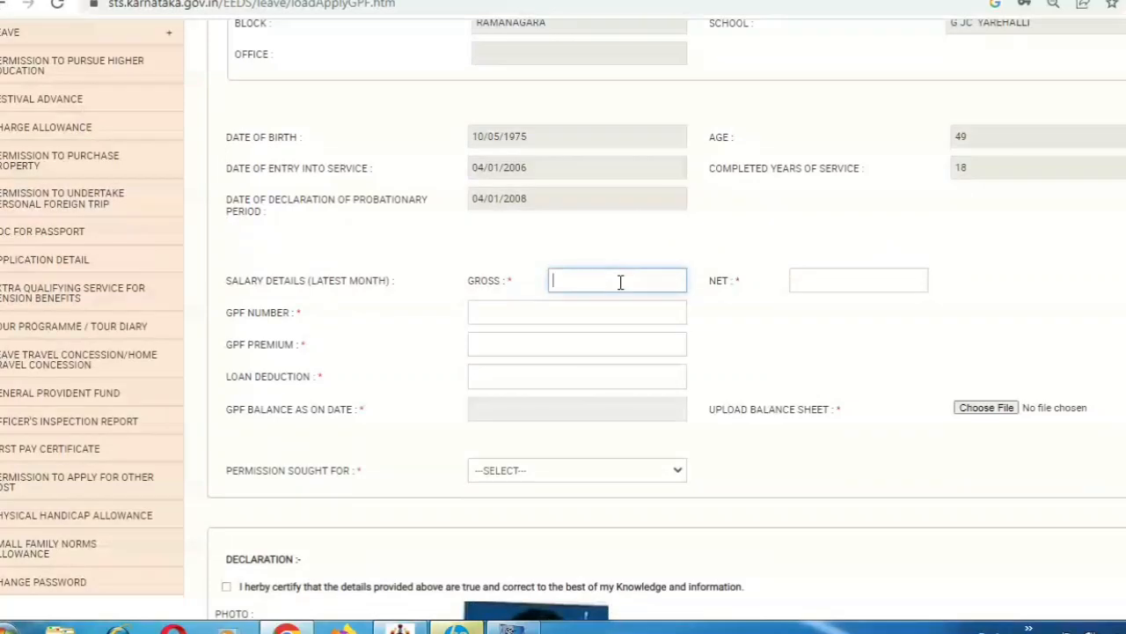
pyautogui.write('92912')
pyautogui.press('Tab')
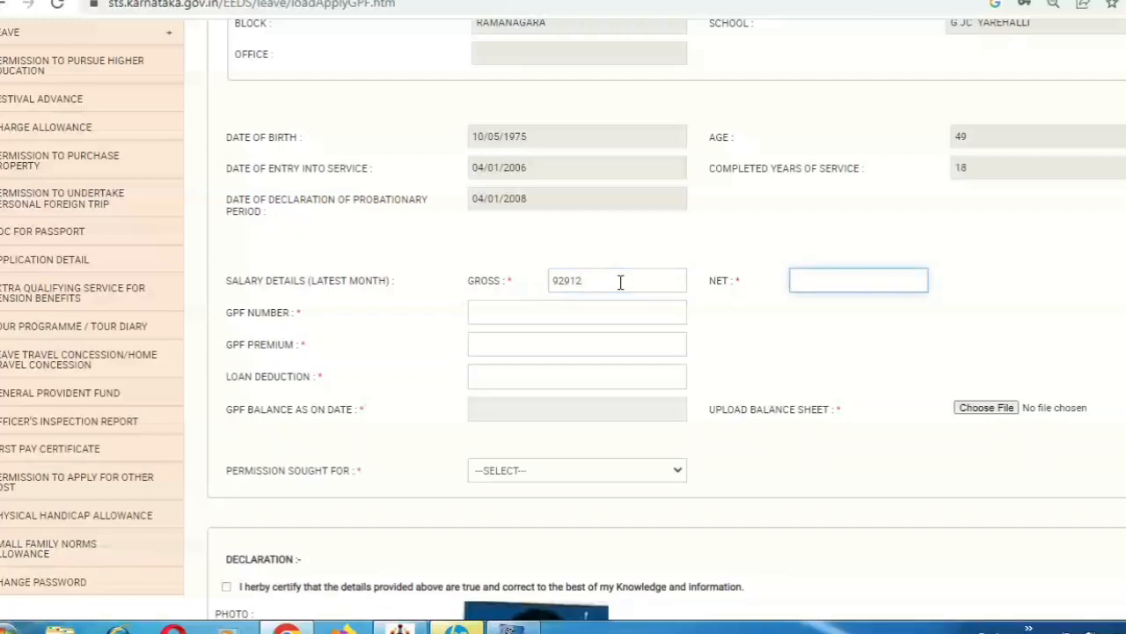
pyautogui.write('58425')
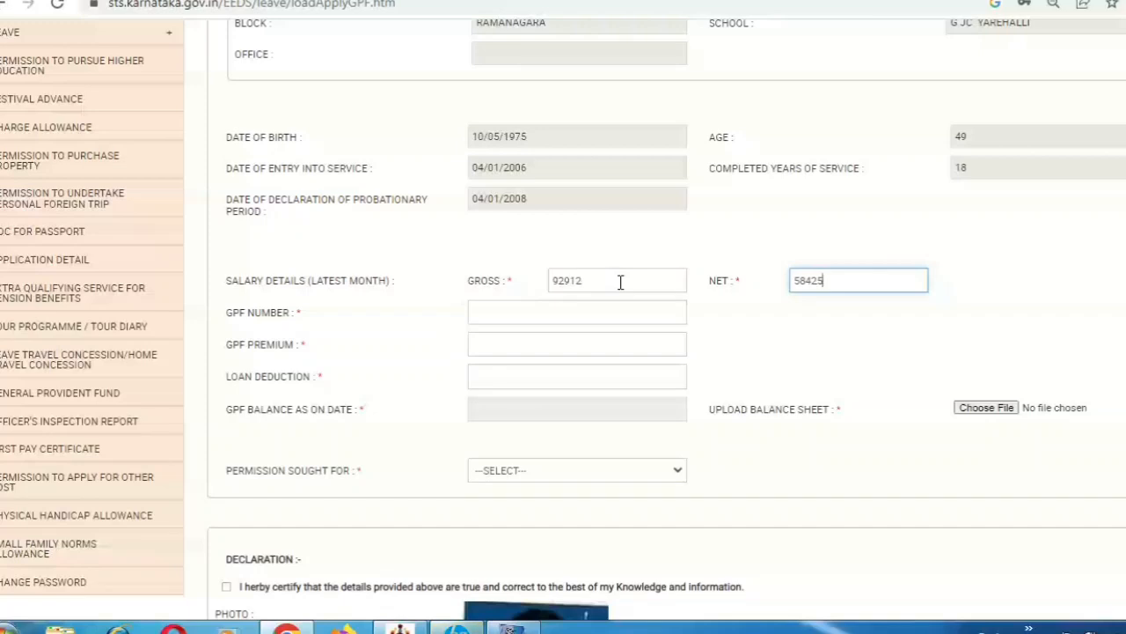
pyautogui.press('Tab')
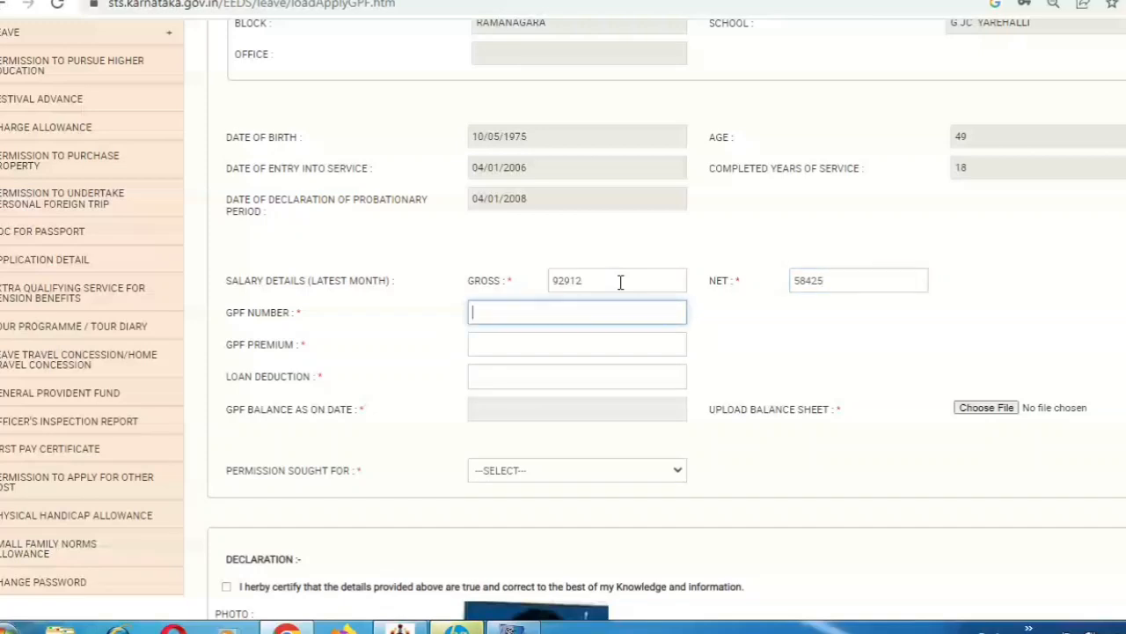
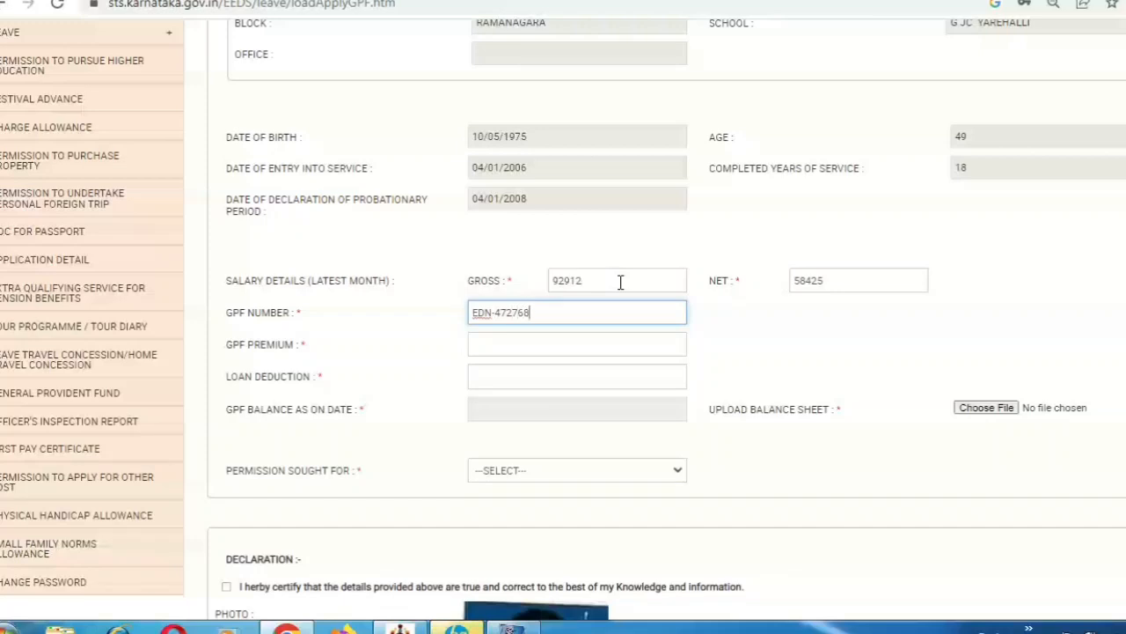
pyautogui.press('Tab')
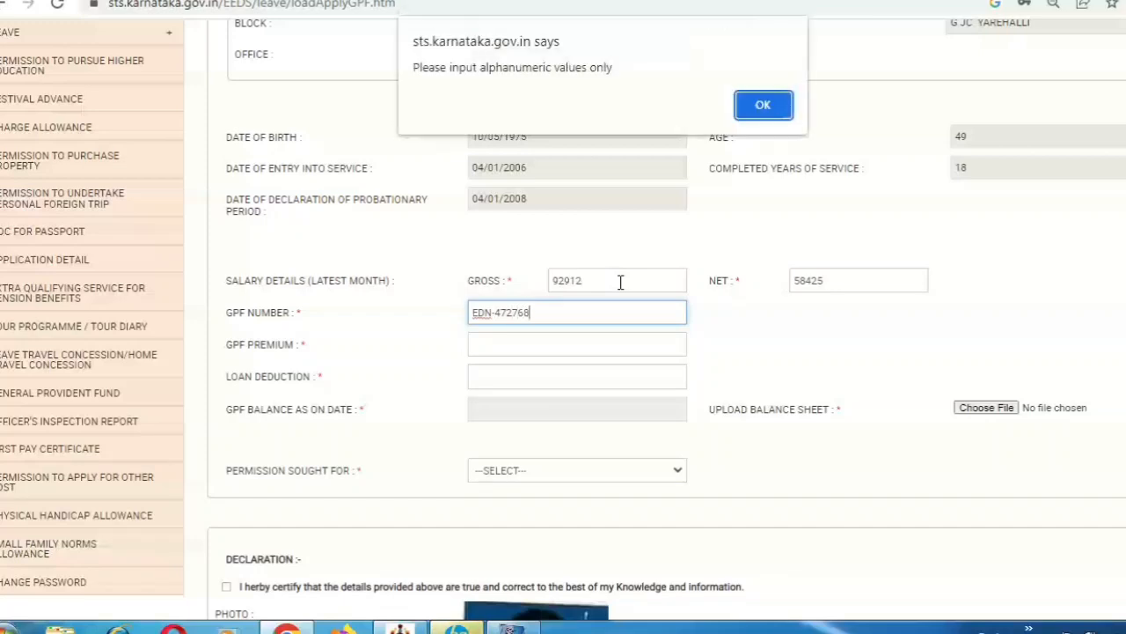
pyautogui.click(764, 106)
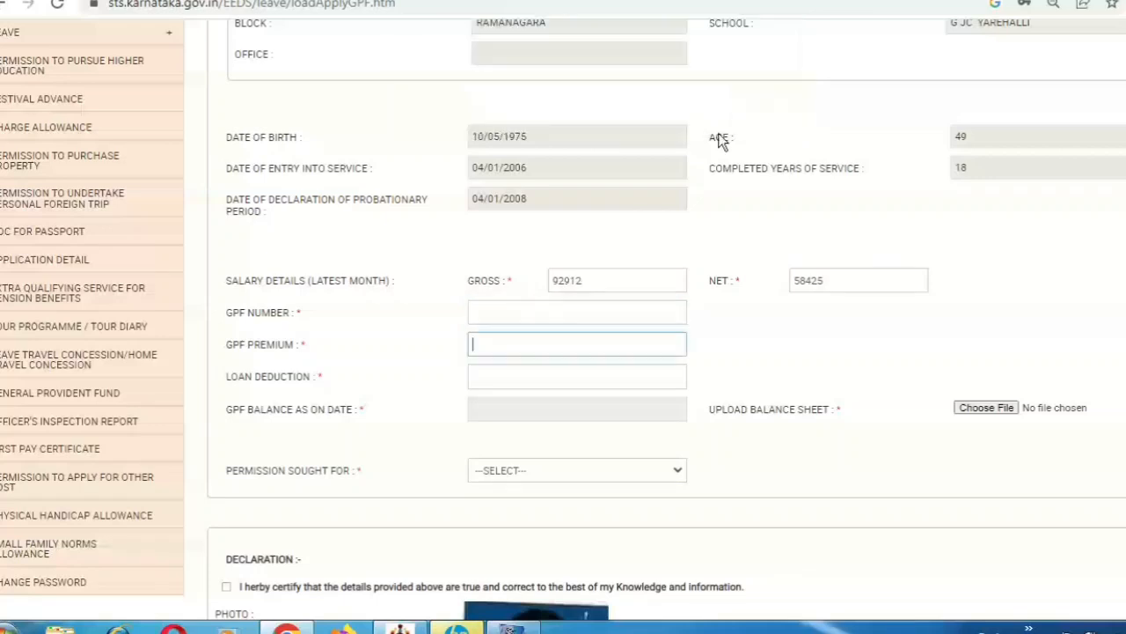
# Re-enter the GPF number without the hyphen, with GPF premium 3500 and loan deduction 8370
pyautogui.click(579, 313)
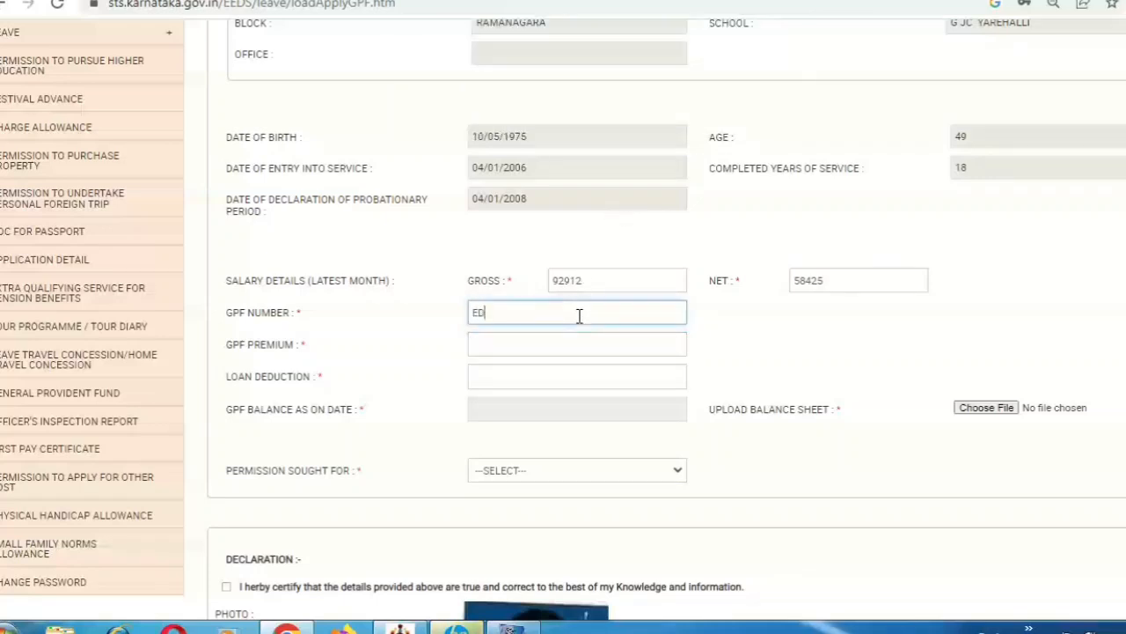
pyautogui.press('Tab')
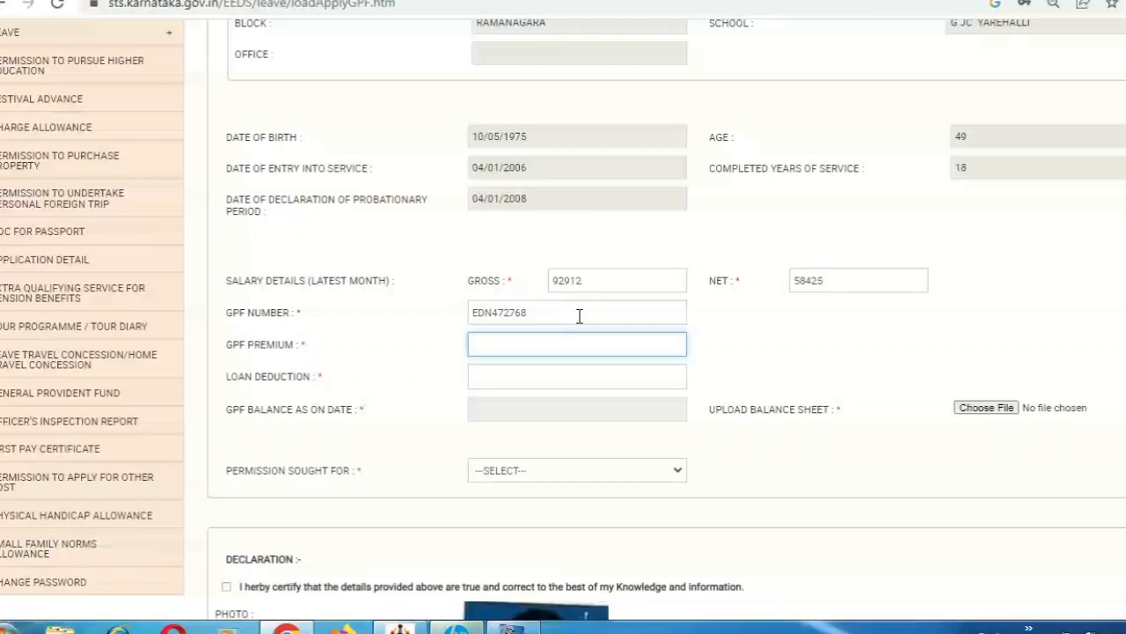
pyautogui.write('3500')
pyautogui.click(528, 376)
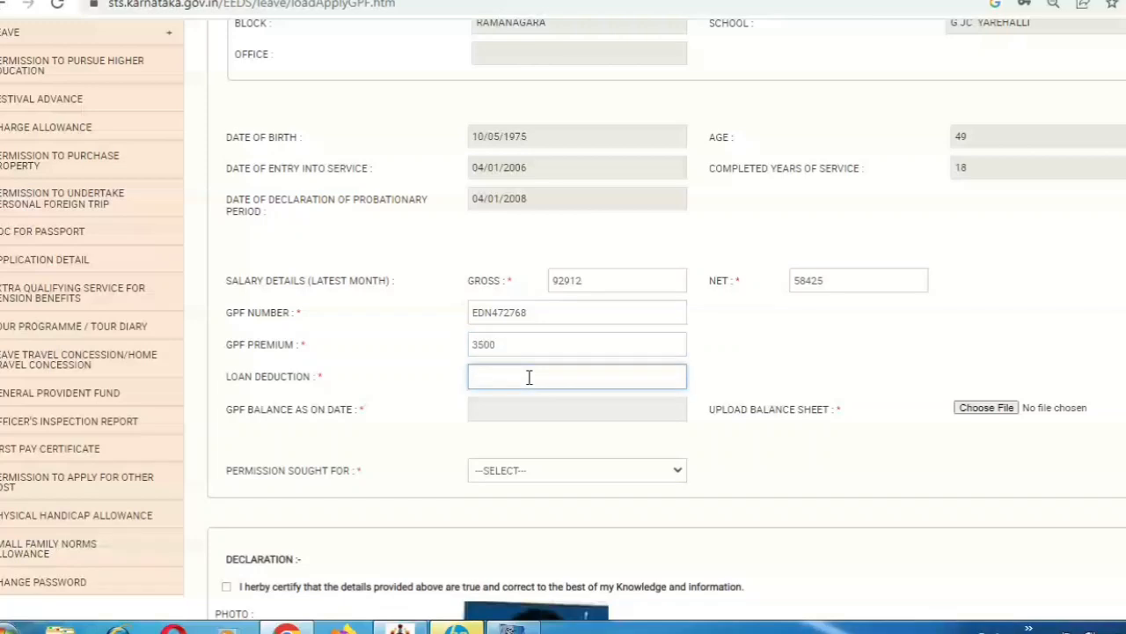
pyautogui.write('8370')
pyautogui.press('Tab')
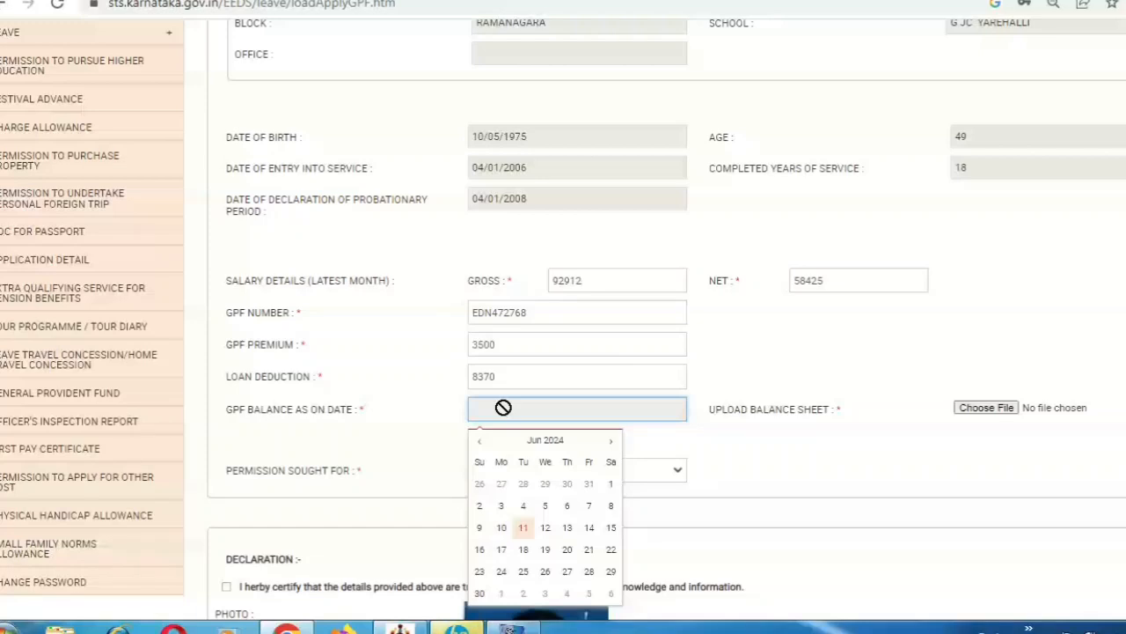
# Set the GPF balance date to 10/06/2024 and attach the balance sheet PDF from the Desktop
pyautogui.click(501, 527)
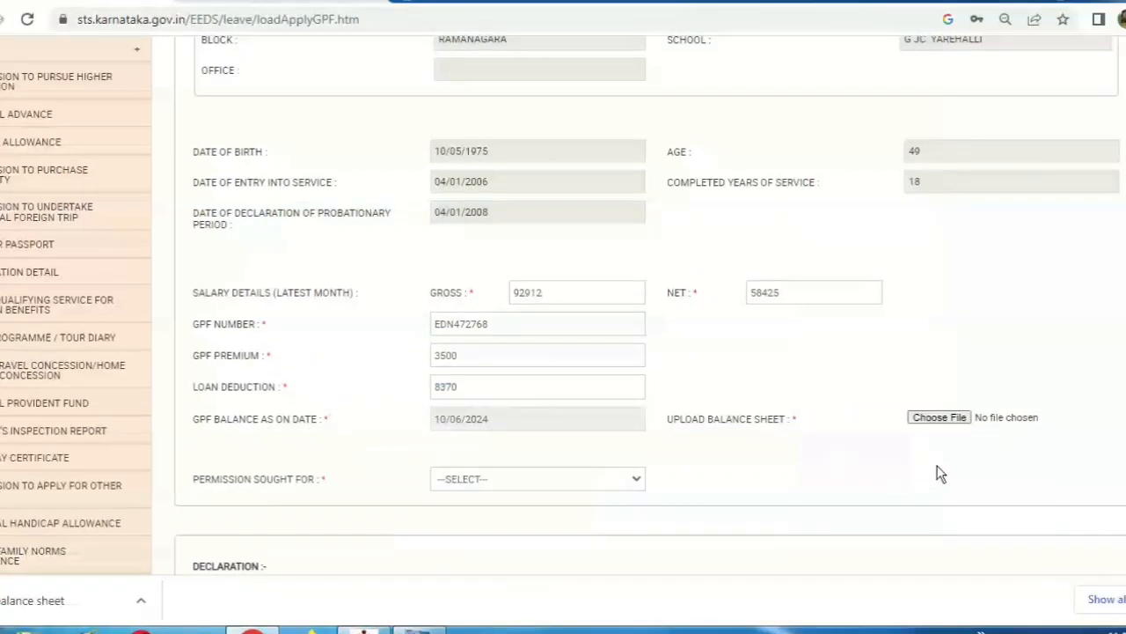
pyautogui.click(955, 419)
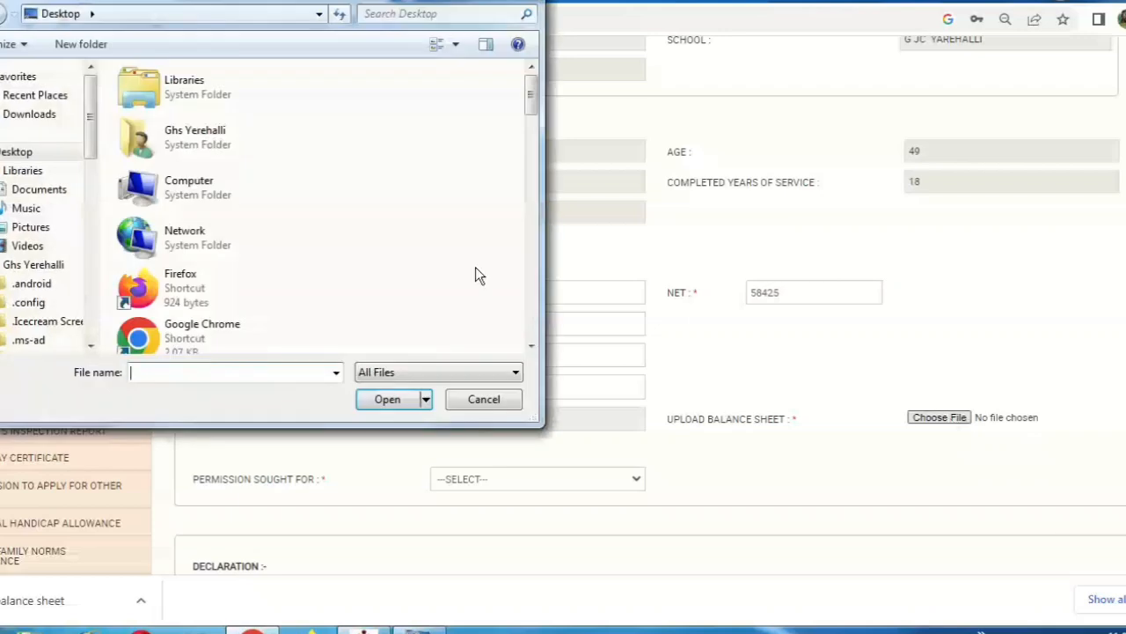
pyautogui.click(279, 202)
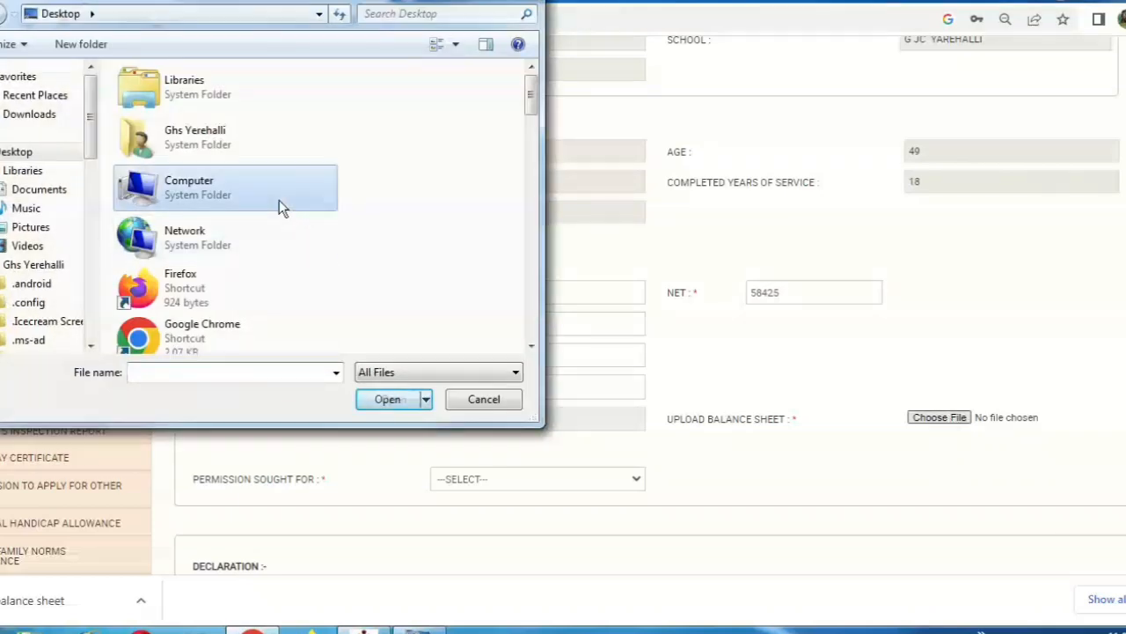
pyautogui.scroll(-7, 279, 202)
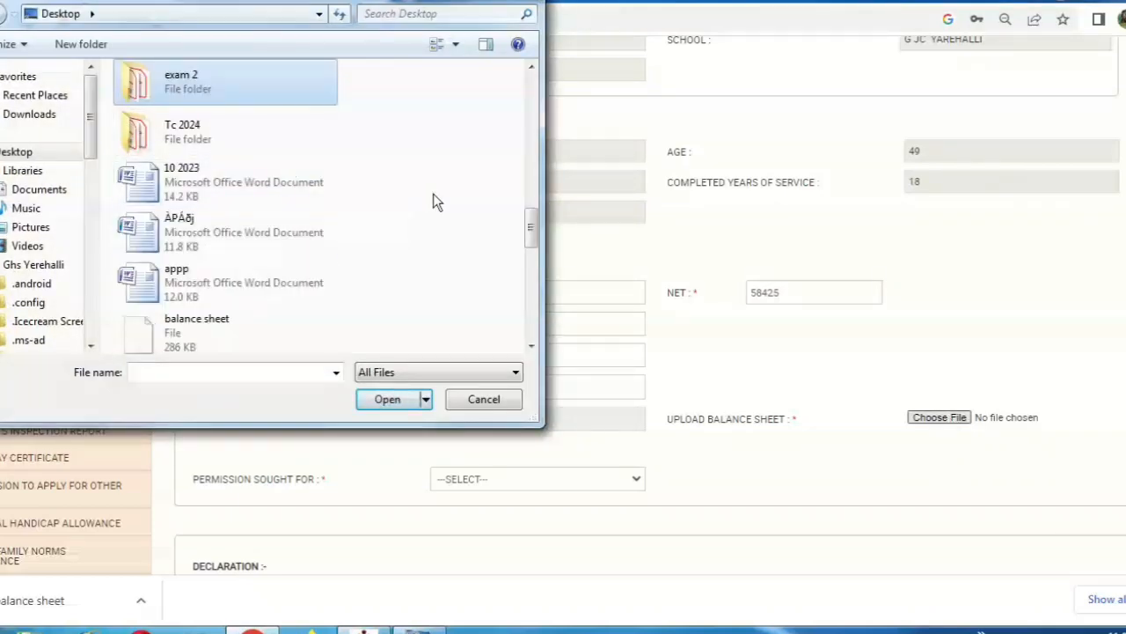
pyautogui.scroll(-3, 438, 201)
pyautogui.click(248, 88)
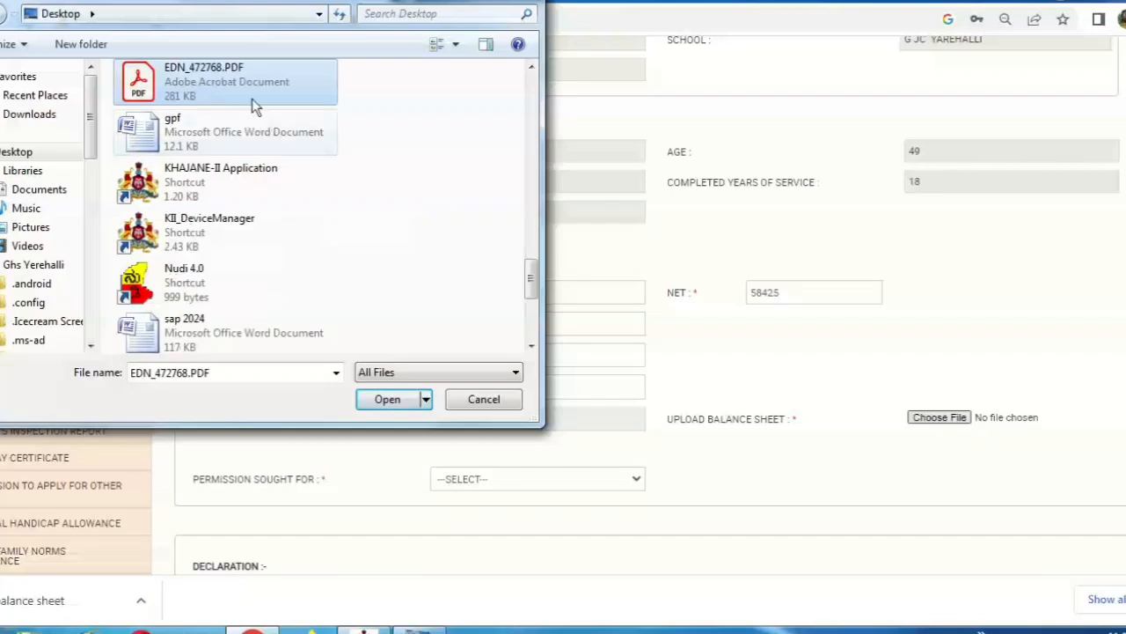
pyautogui.click(384, 400)
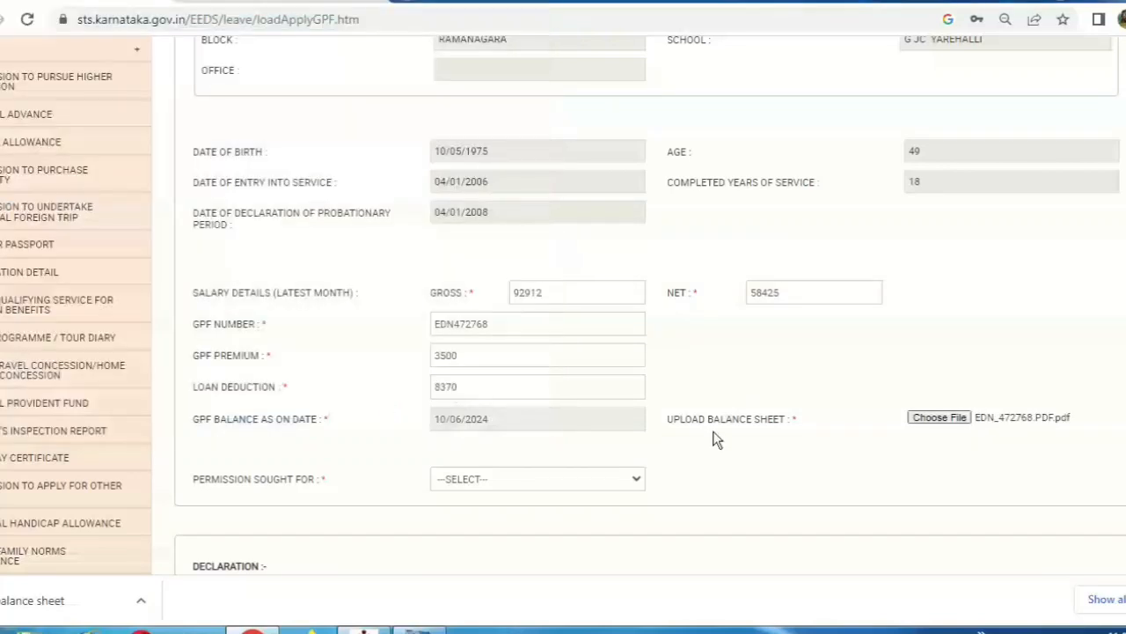
# Choose GPF Advances and request an advance of 335000, with the amount written in words
pyautogui.click(634, 476)
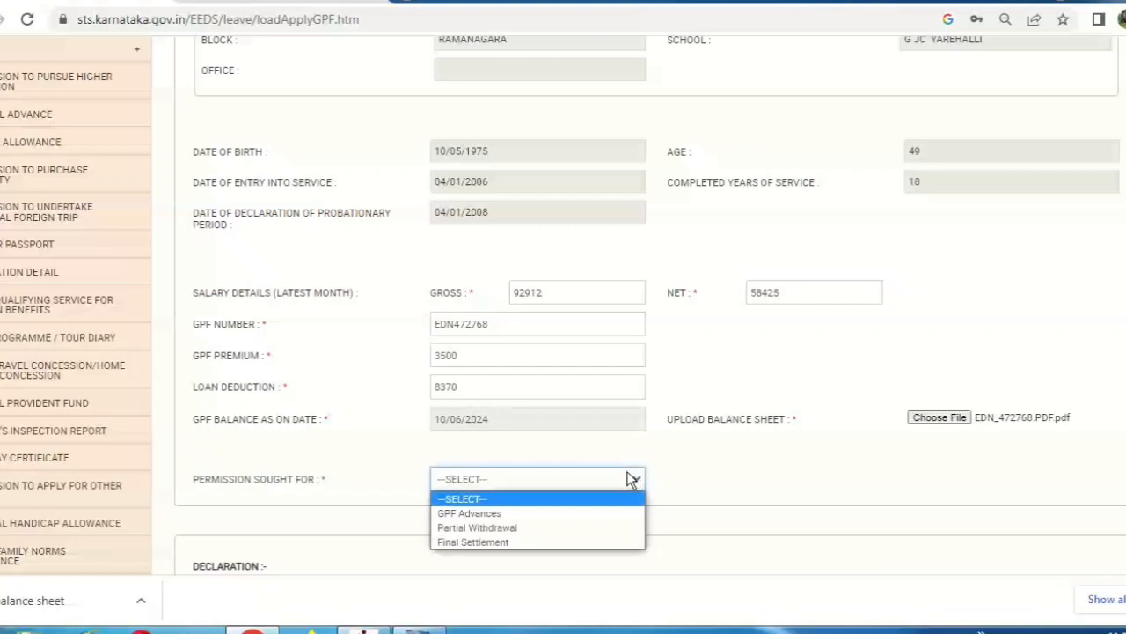
pyautogui.click(585, 515)
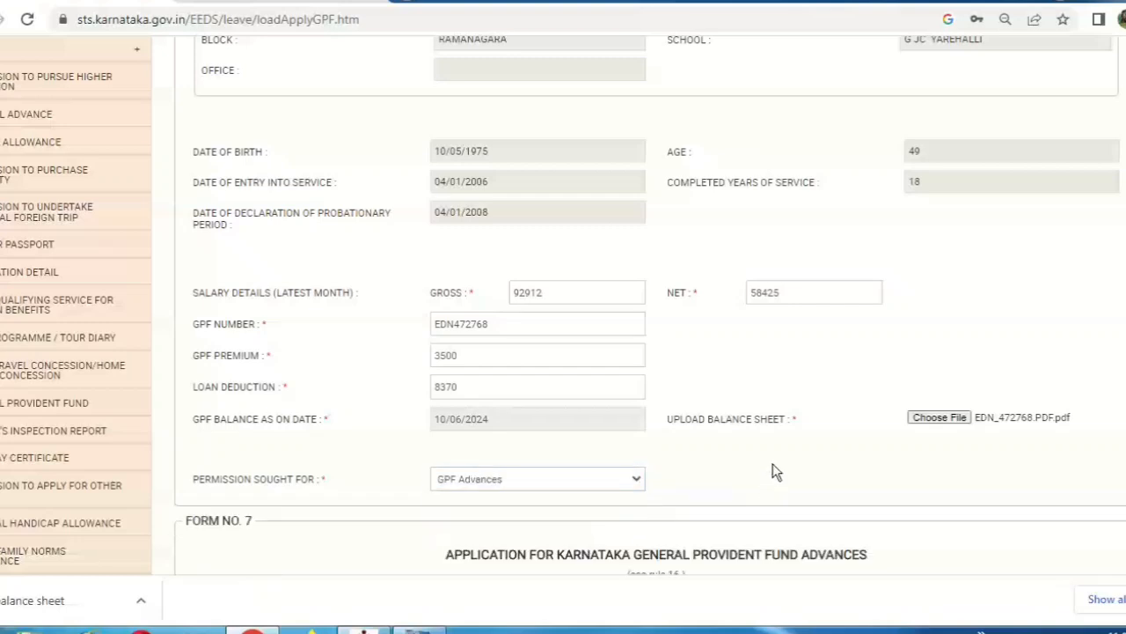
pyautogui.scroll(-4, 464, 280)
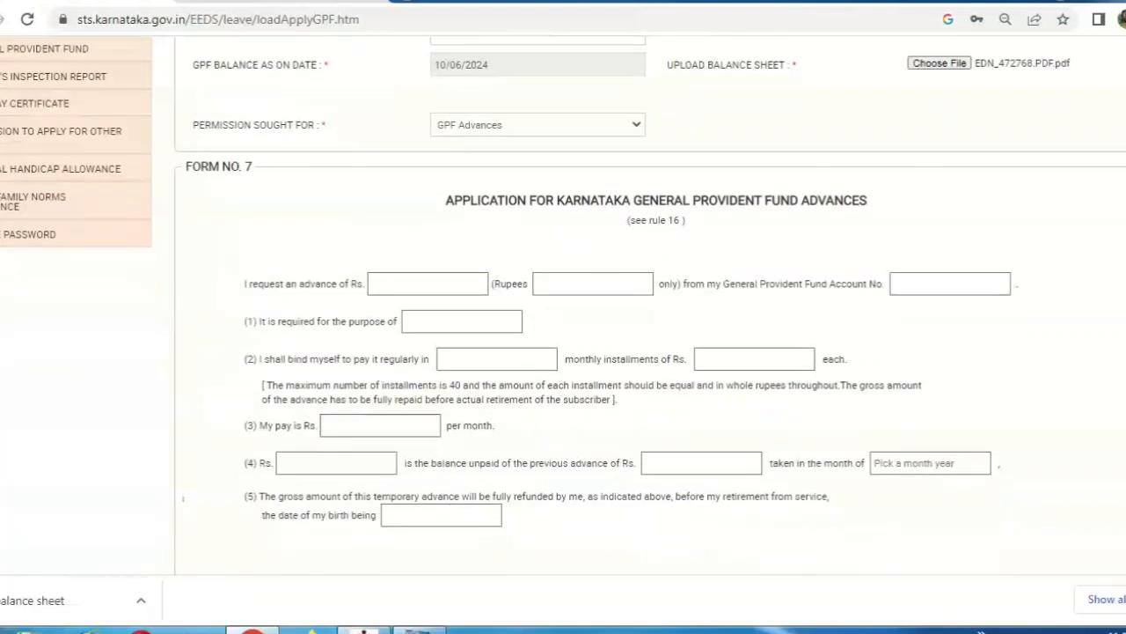
pyautogui.click(447, 280)
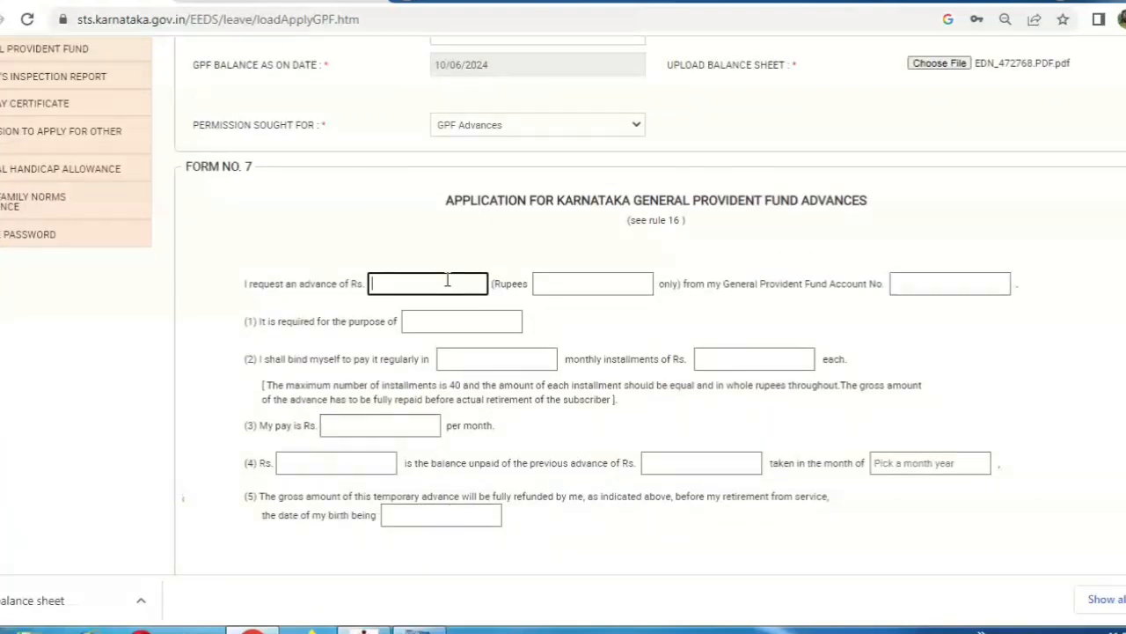
pyautogui.write('335000')
pyautogui.press('Tab')
pyautogui.write('thr')
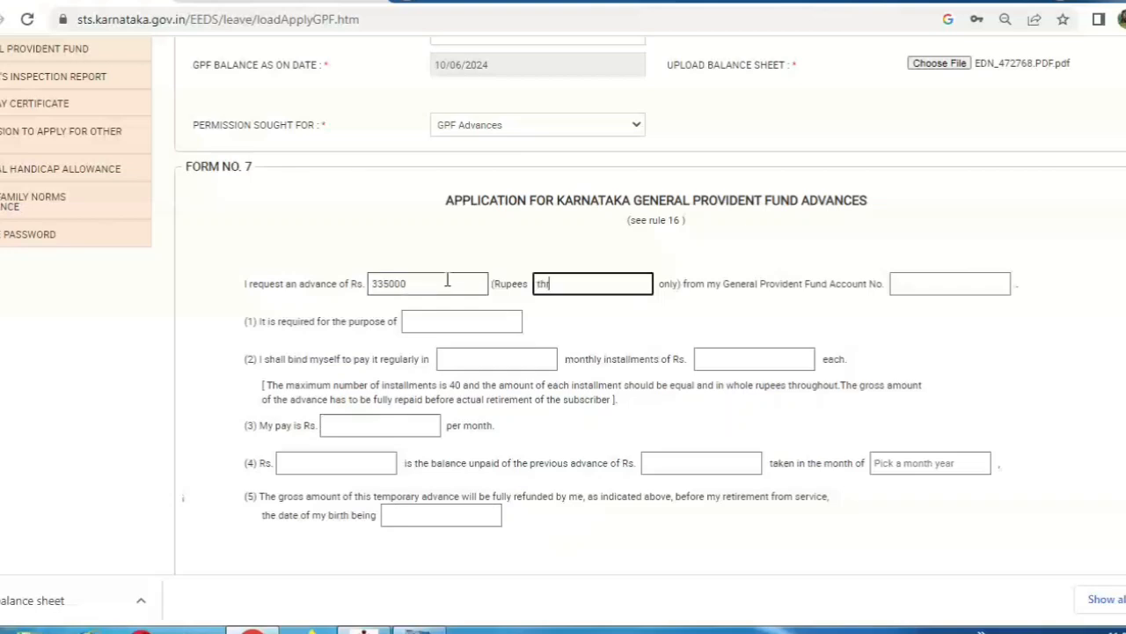
pyautogui.write('ee lakhs thirtyf')
pyautogui.press('BackSpace')
pyautogui.write('five tho')
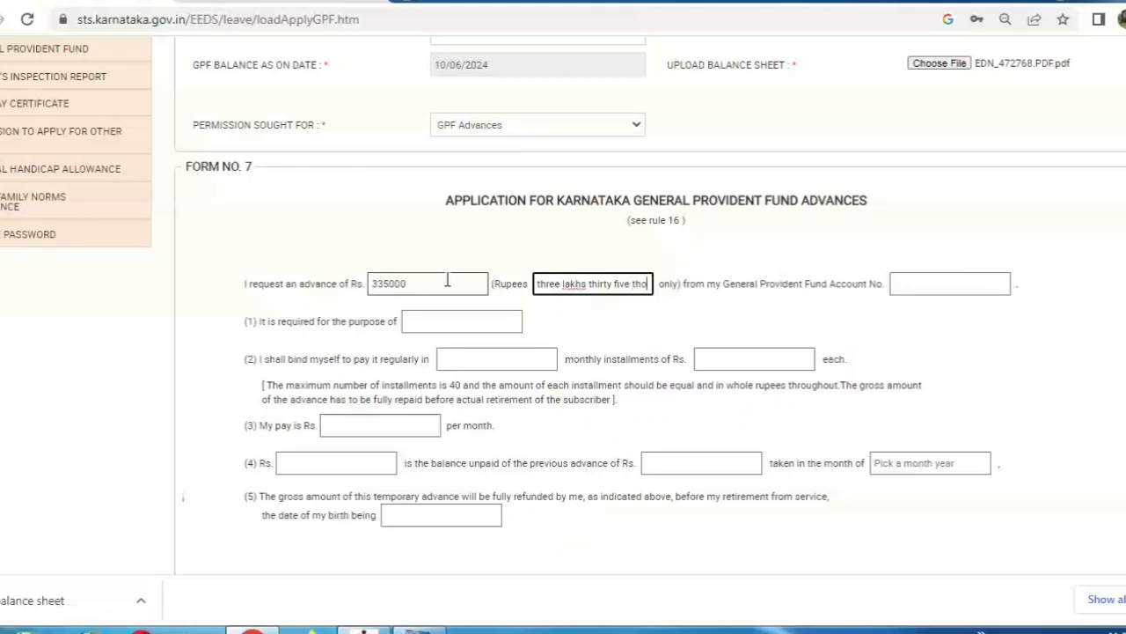
pyautogui.write('usand')
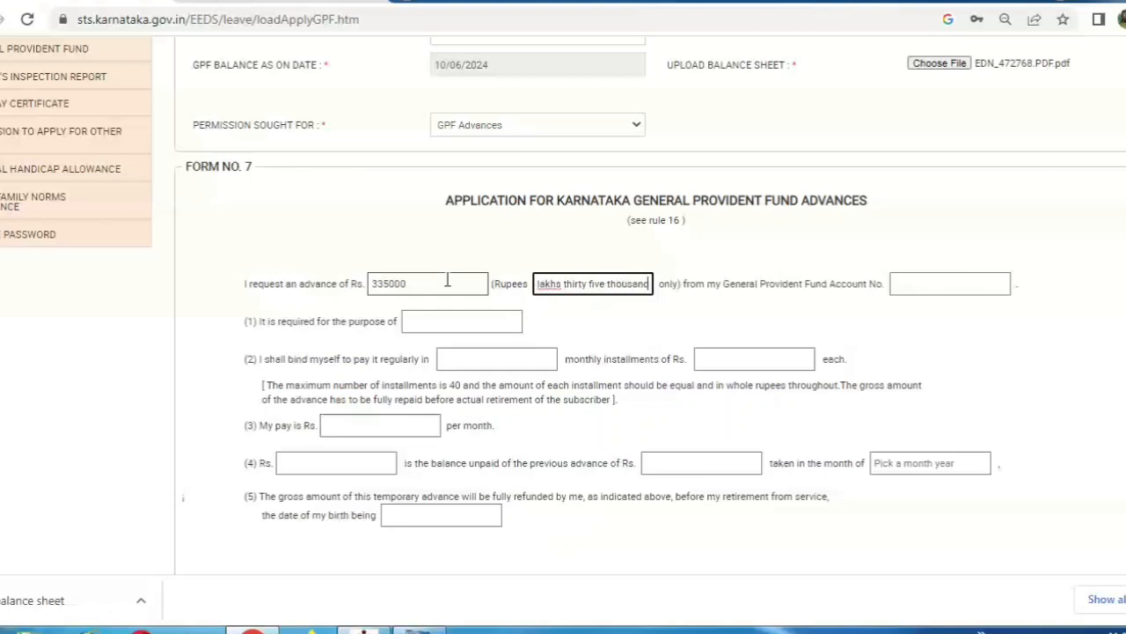
pyautogui.press('Tab')
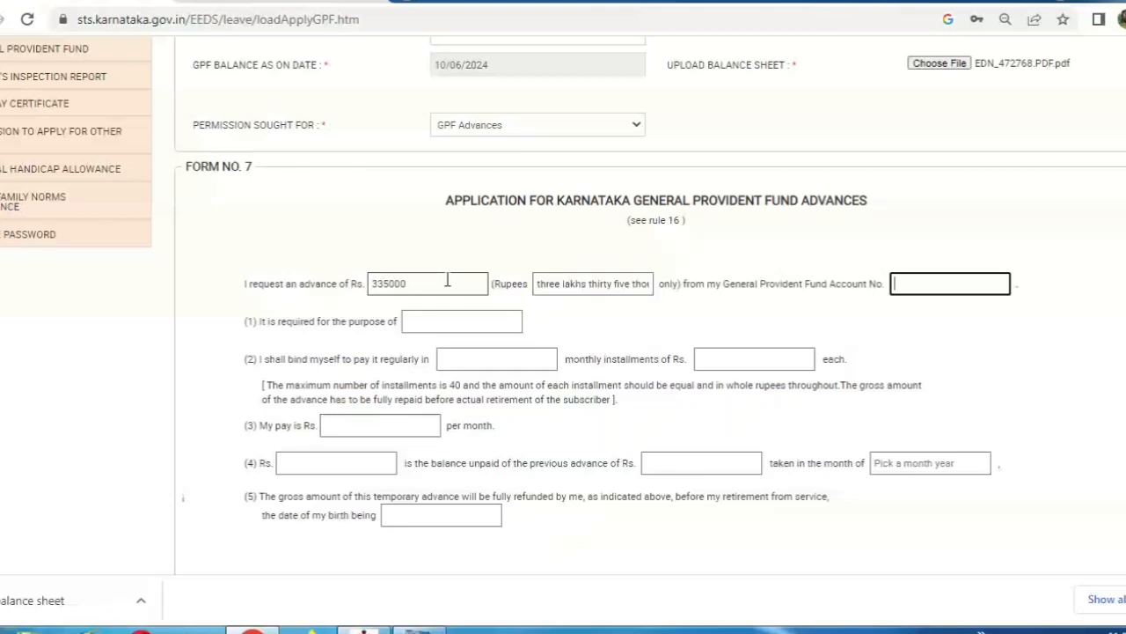
# Fill in the GPF account number and 'son birthday' as the advance purpose
pyautogui.write('4')
pyautogui.press('BackSpace')
pyautogui.hotkey('ctrl', 'a')
pyautogui.press('Tab')
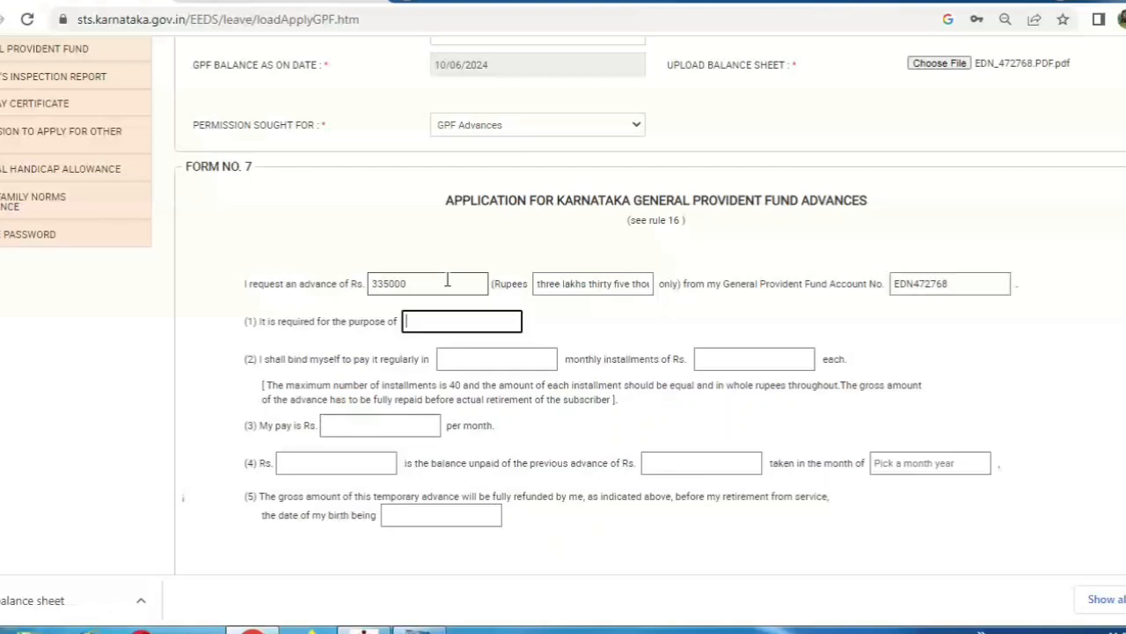
pyautogui.write('son birthday')
pyautogui.press('Tab')
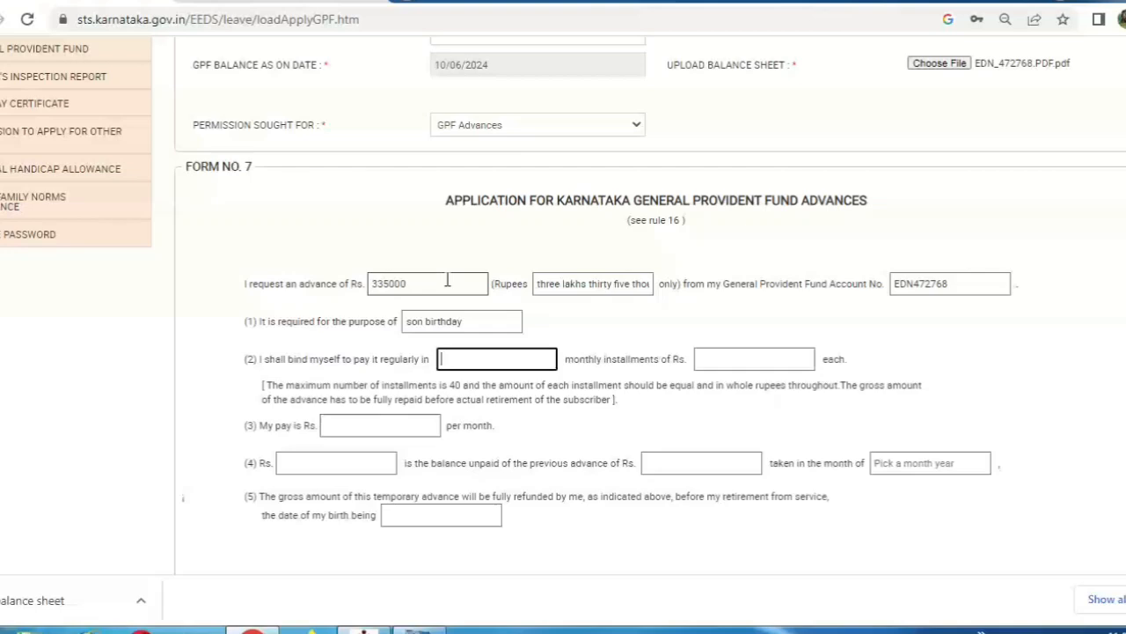
# Enter 40 instalments of 8375, pay 58425, unpaid balance 133920 and previous advance 334800
pyautogui.write('40')
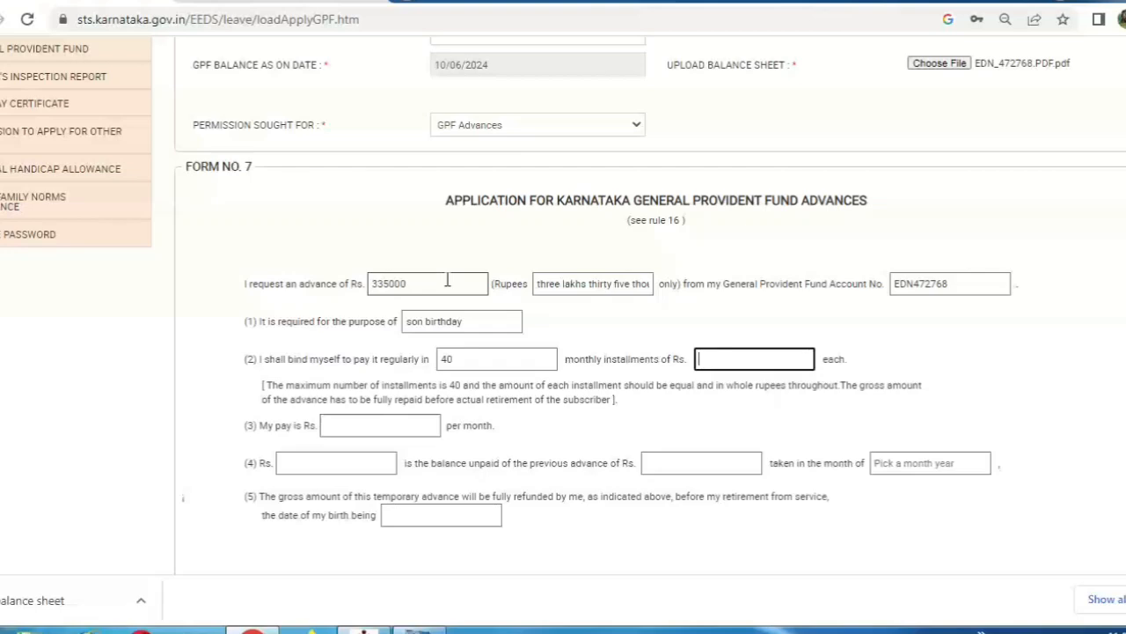
pyautogui.write('8372')
pyautogui.press('BackSpace')
pyautogui.write('5')
pyautogui.press('Tab')
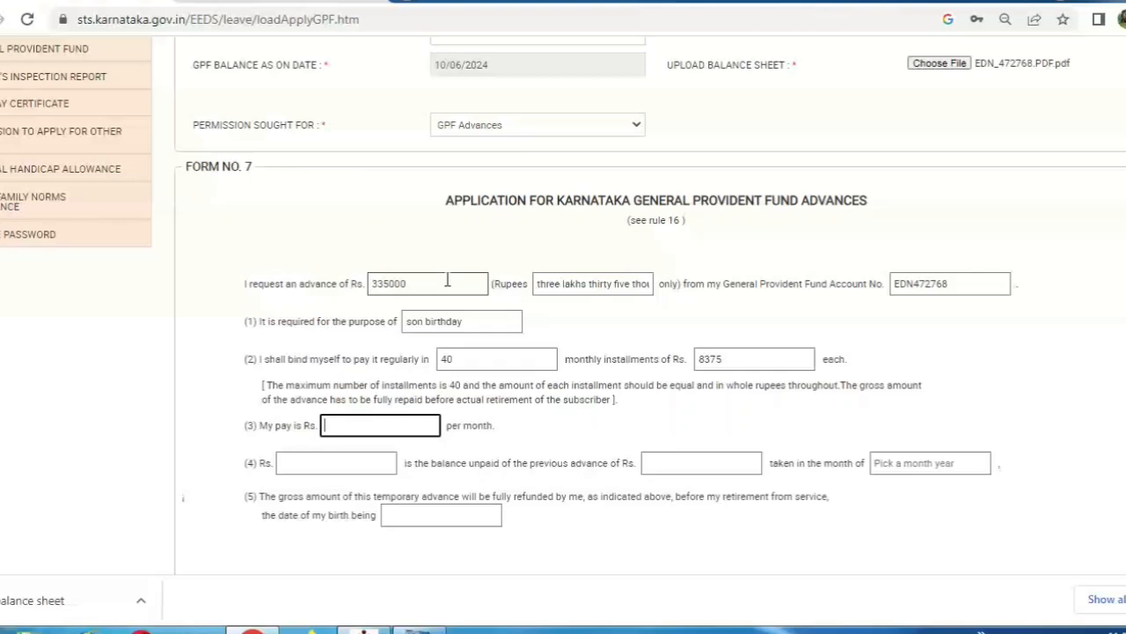
pyautogui.write('58425')
pyautogui.press('Tab')
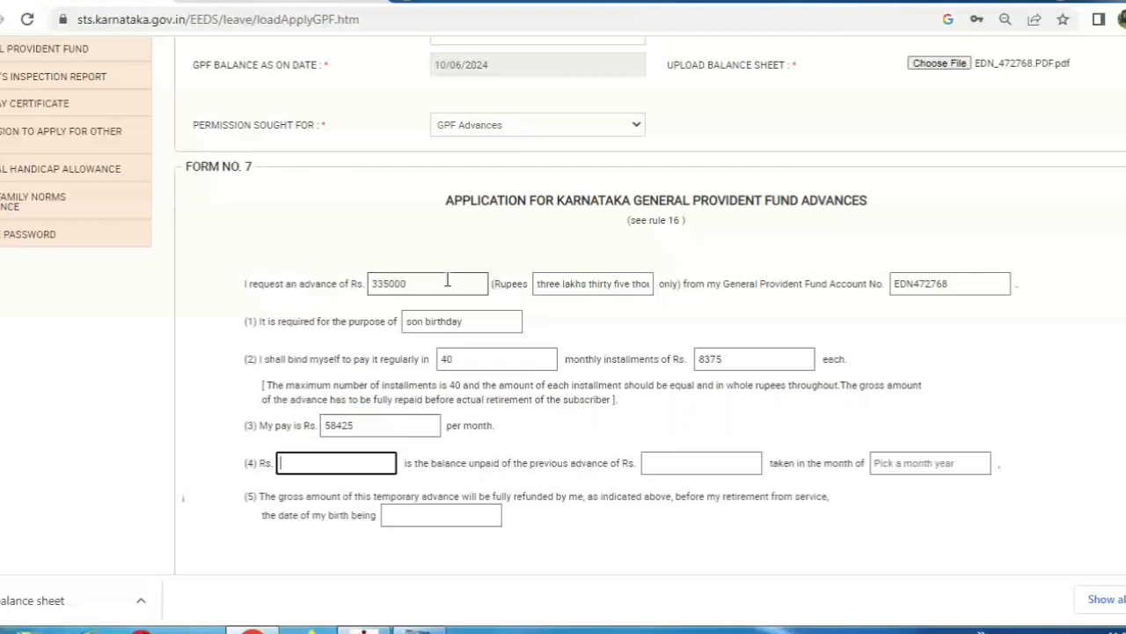
pyautogui.write('133920')
pyautogui.press('Tab')
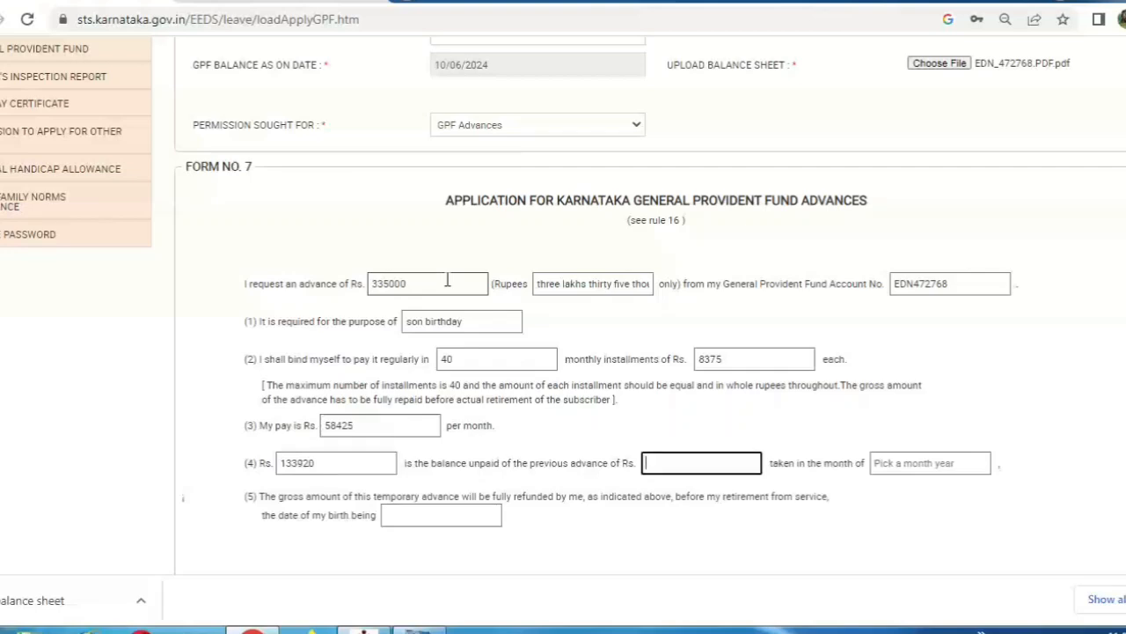
pyautogui.write('334800')
pyautogui.press('Tab')
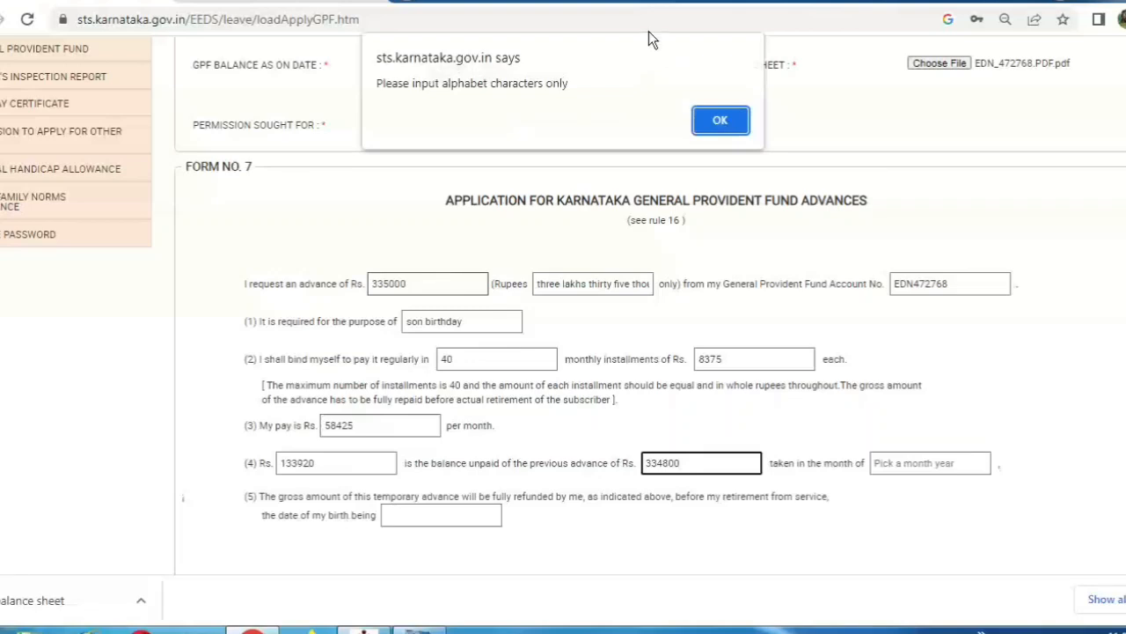
# Write the previous advance in words as 'one lakh' and set the month taken to JUN-2022
pyautogui.click(720, 121)
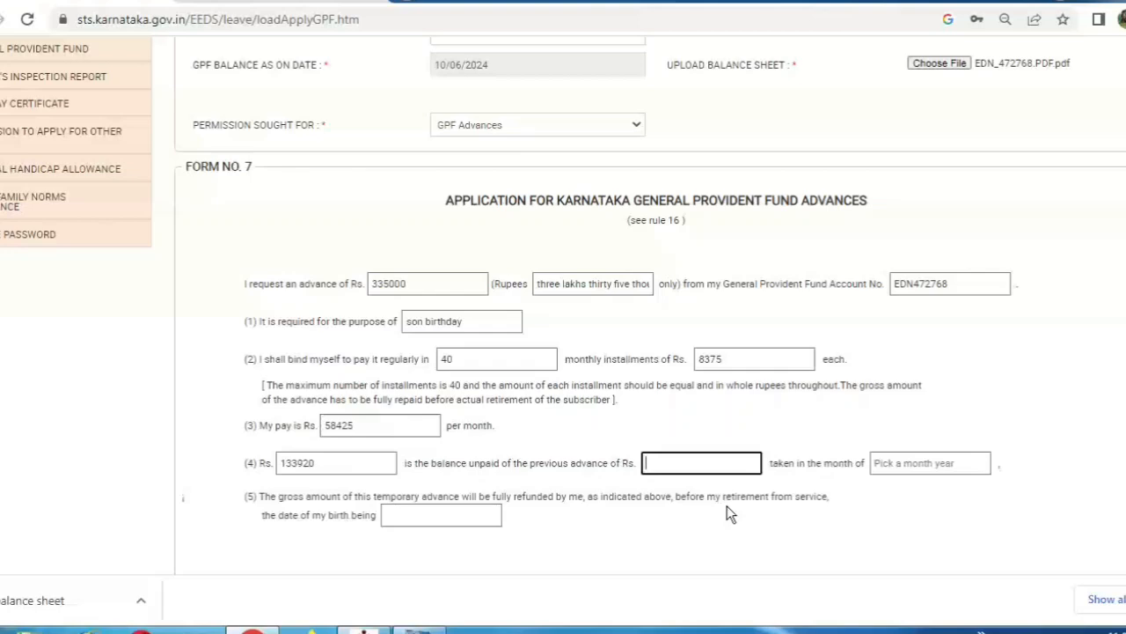
pyautogui.write('one lakh')
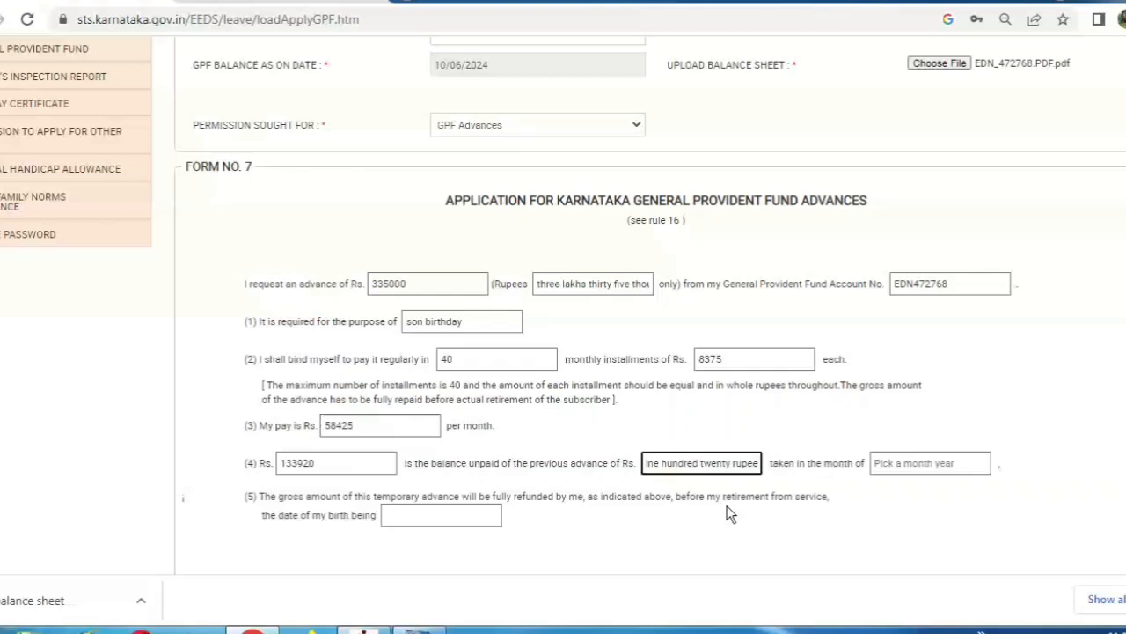
pyautogui.press('Tab')
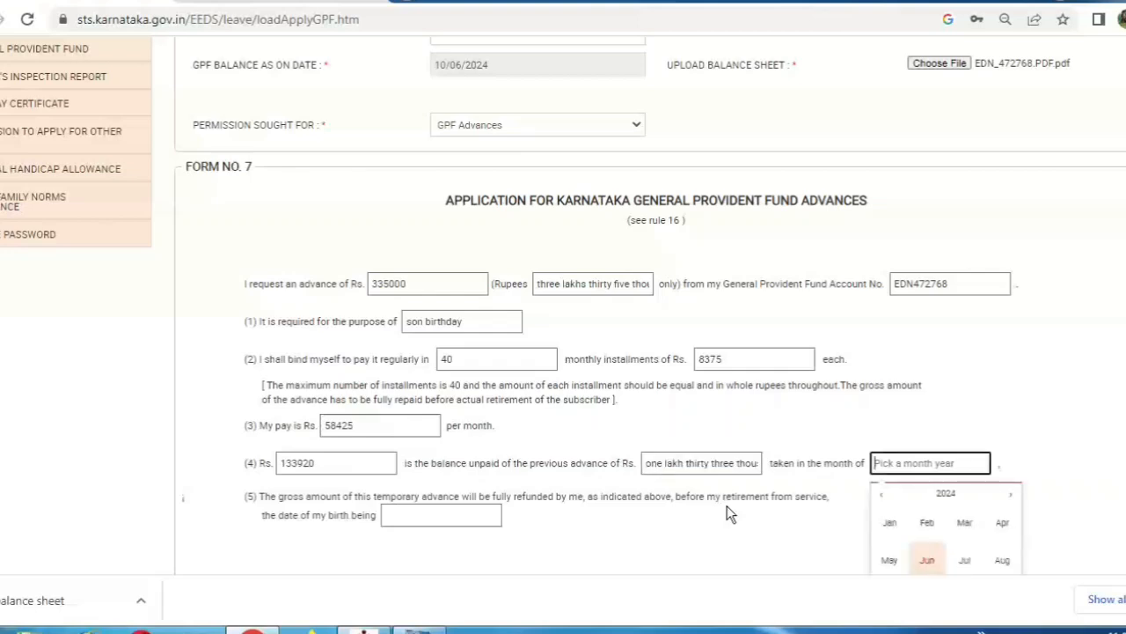
pyautogui.click(885, 495)
pyautogui.click(885, 494)
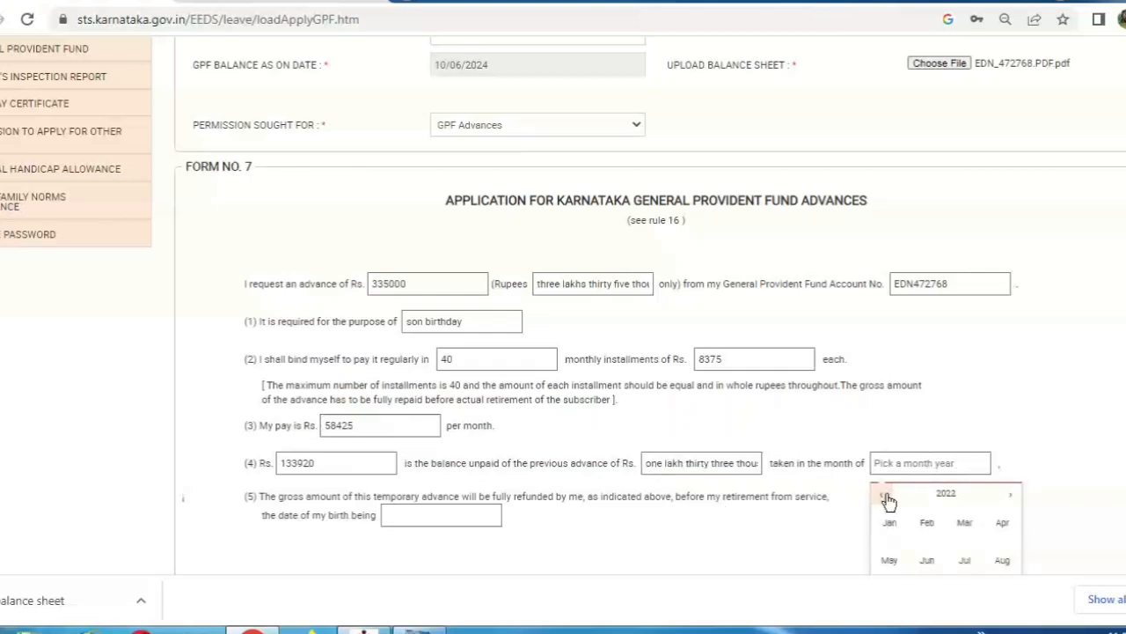
pyautogui.click(928, 560)
pyautogui.click(650, 534)
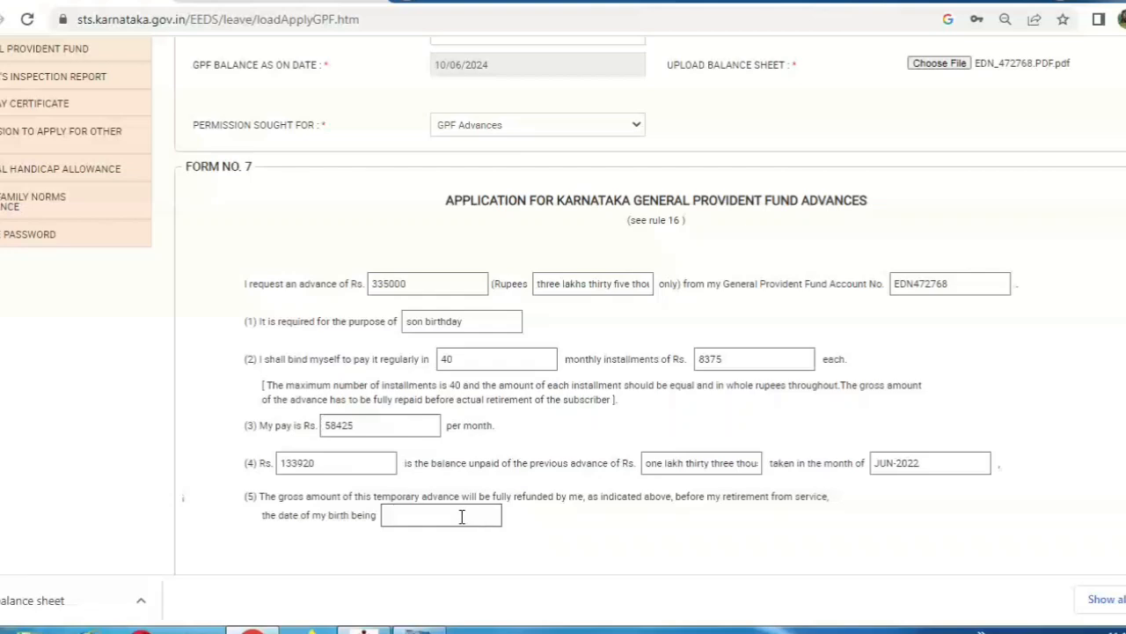
pyautogui.click(462, 517)
pyautogui.write('10/05/')
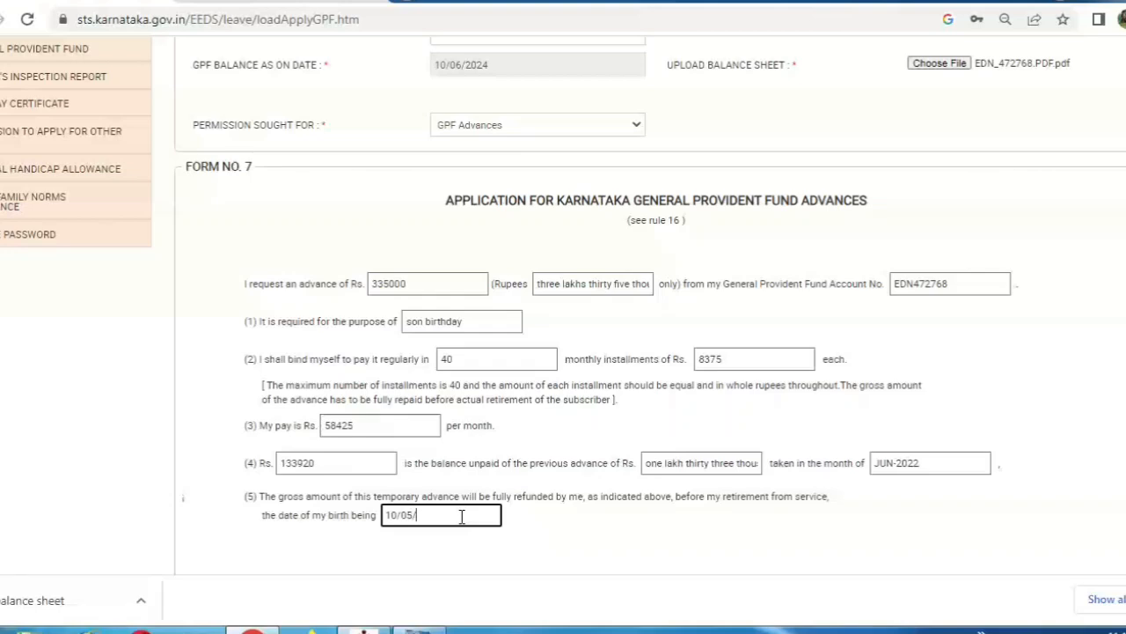
pyautogui.write('1975')
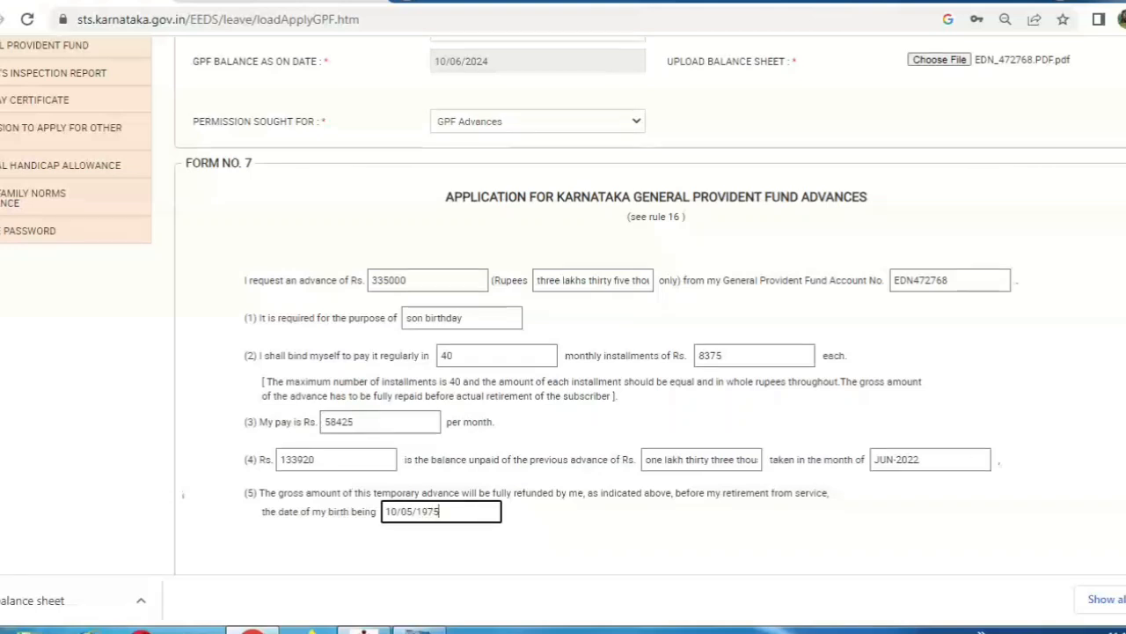
pyautogui.scroll(-2, 976, 451)
pyautogui.scroll(-2, 745, 535)
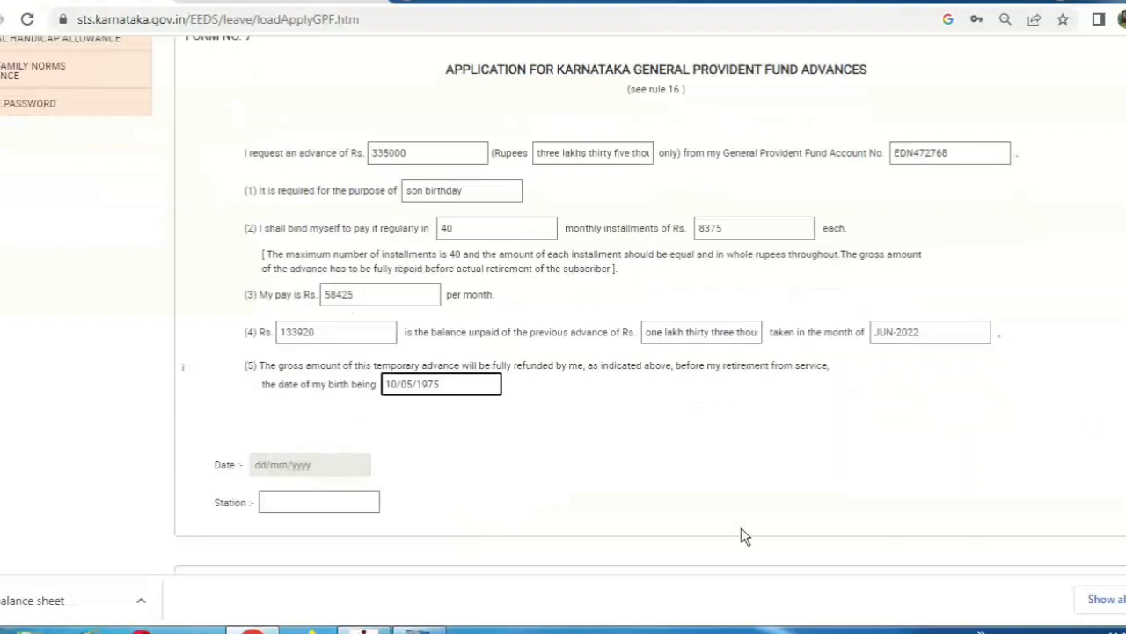
pyautogui.click(532, 487)
pyautogui.click(309, 473)
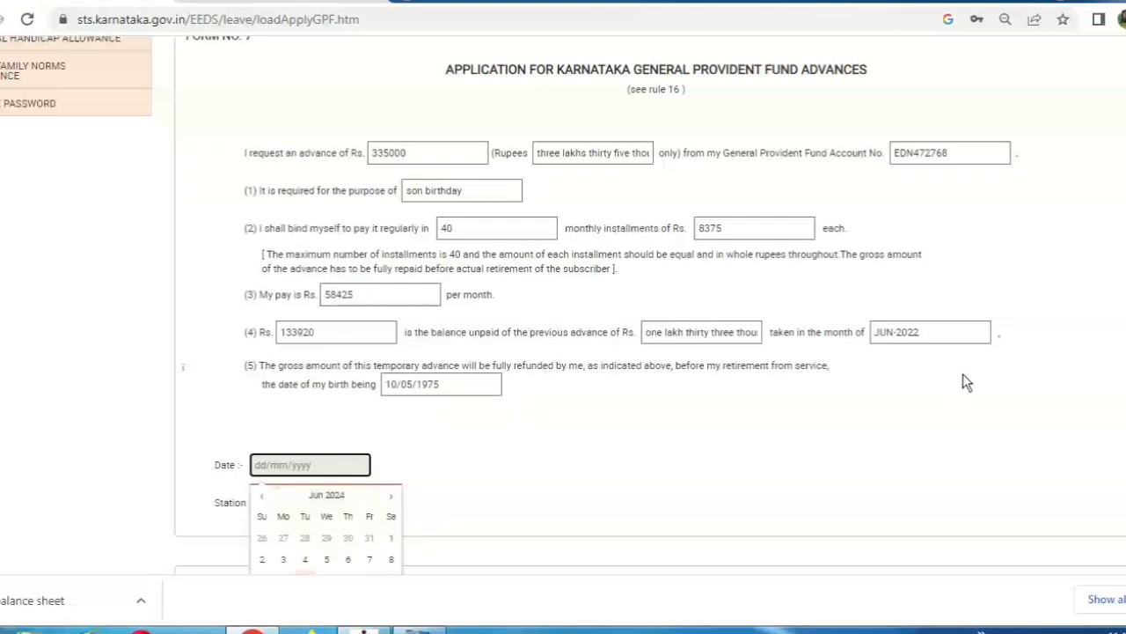
pyautogui.scroll(-1, 913, 438)
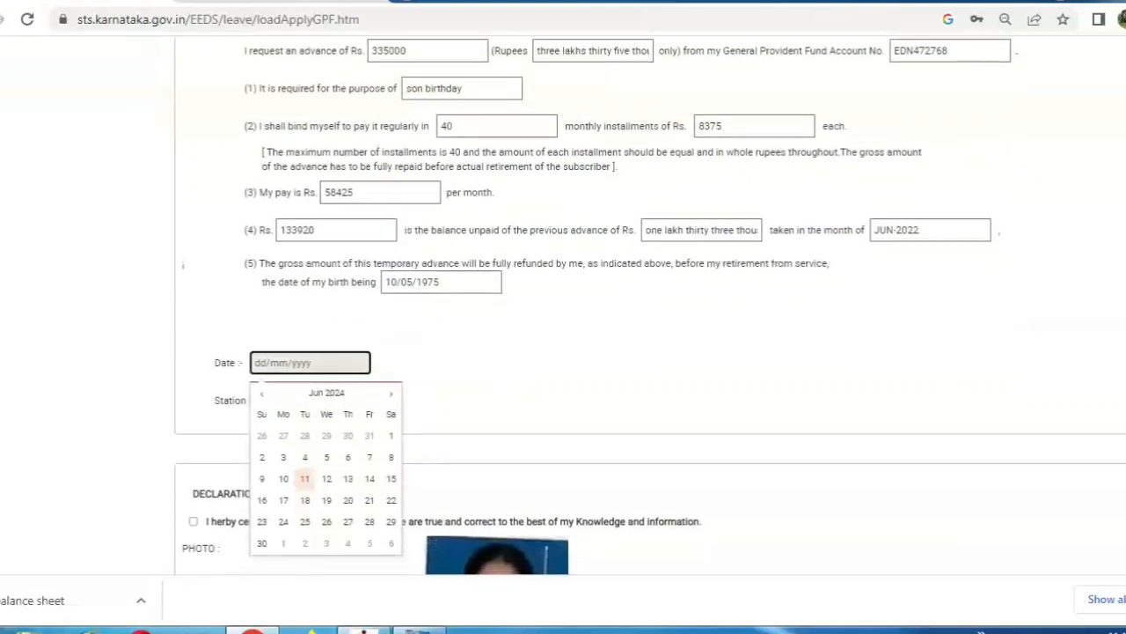
pyautogui.click(307, 480)
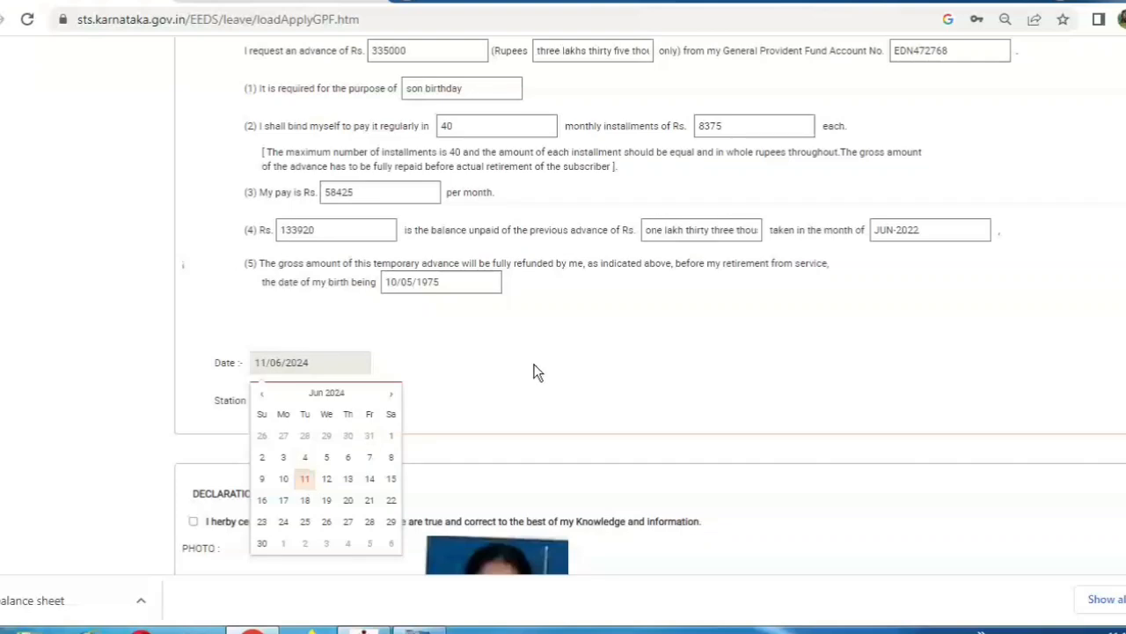
pyautogui.click(534, 372)
# Enter station 'Ramanagara' and tick the declaration certifying the details are correct
pyautogui.click(319, 397)
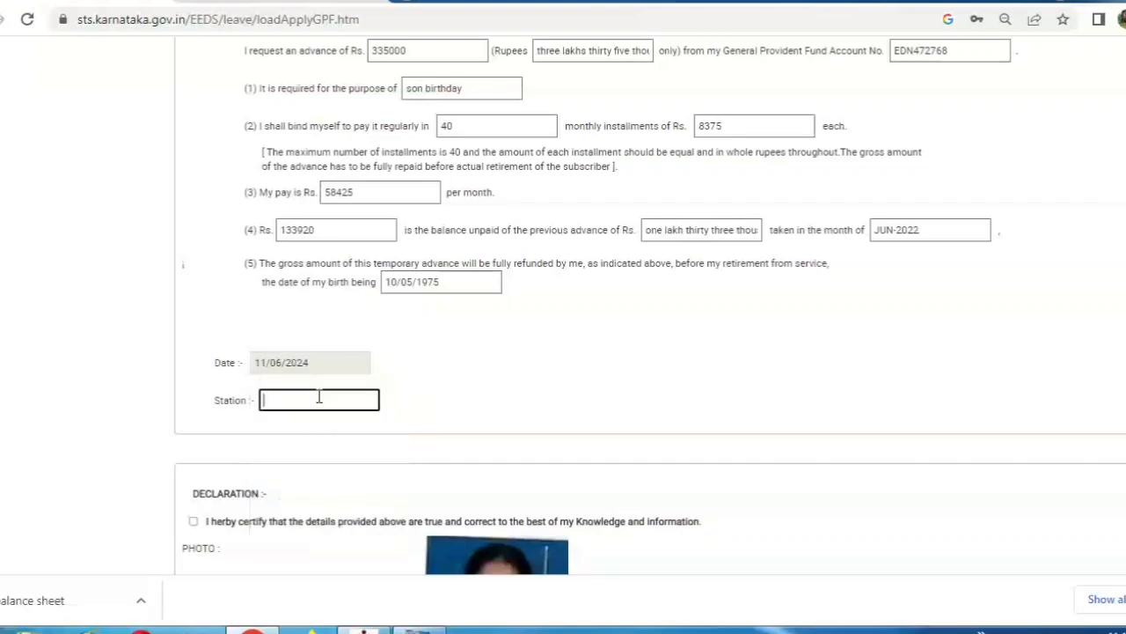
pyautogui.write('ramanagara')
pyautogui.hotkey('ctrl', 'a')
pyautogui.press('BackSpace')
pyautogui.write('Ramanagara')
pyautogui.click(459, 378)
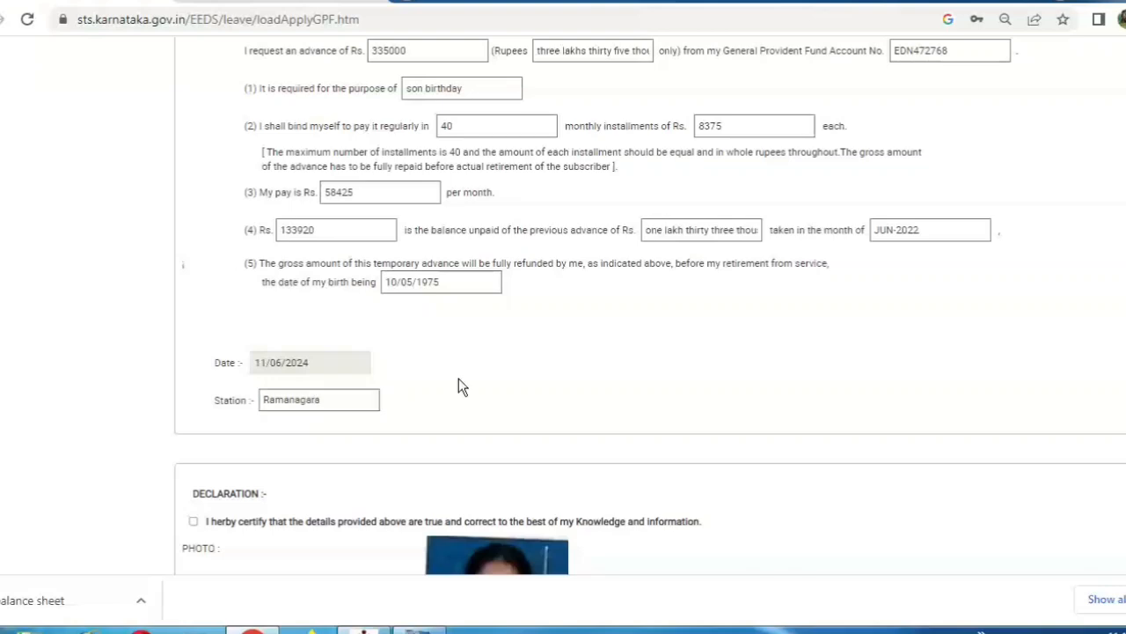
pyautogui.click(193, 521)
# Pick 31 May 2024 in the GPF balance date calendar, replacing 10/06/2024
pyautogui.scroll(15, 563, 306)
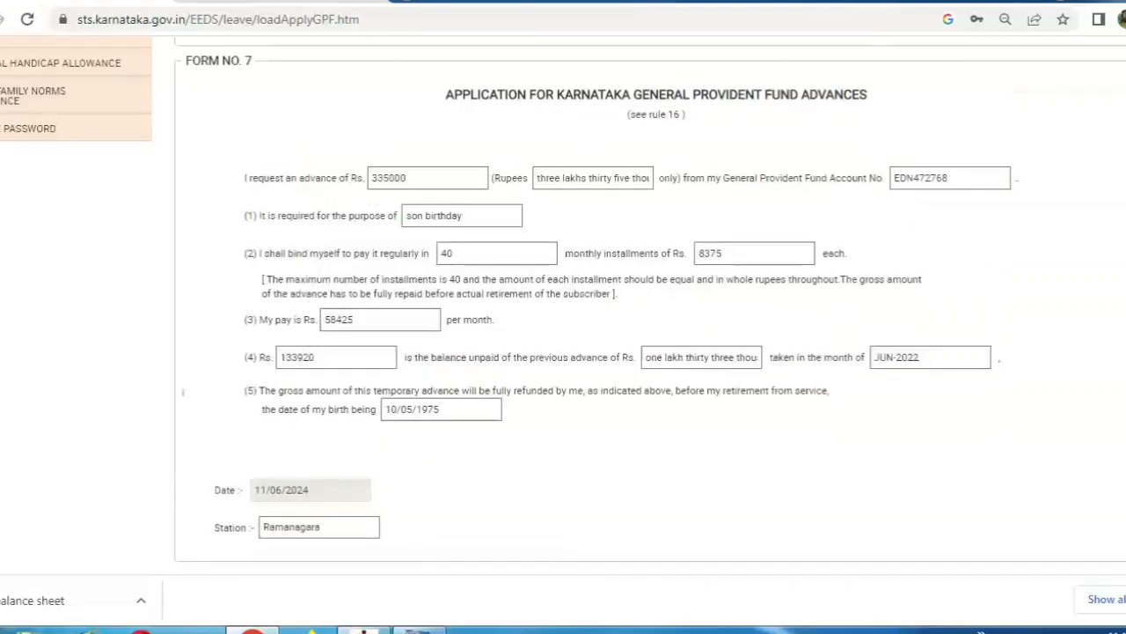
pyautogui.scroll(2, 563, 306)
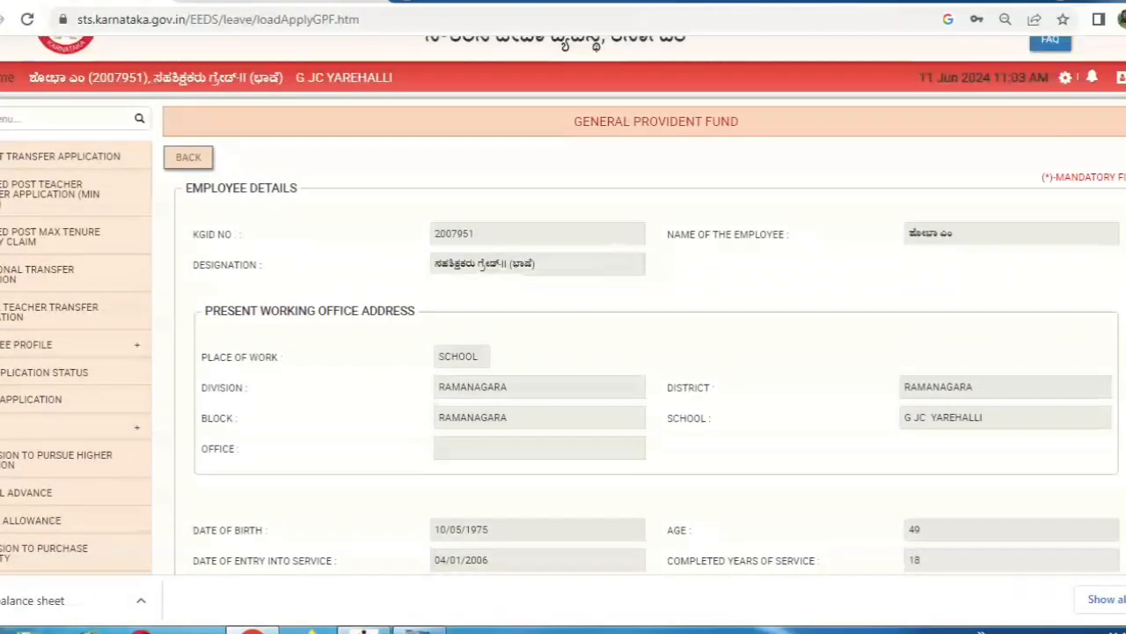
pyautogui.scroll(-5, 563, 306)
pyautogui.scroll(-2, 563, 306)
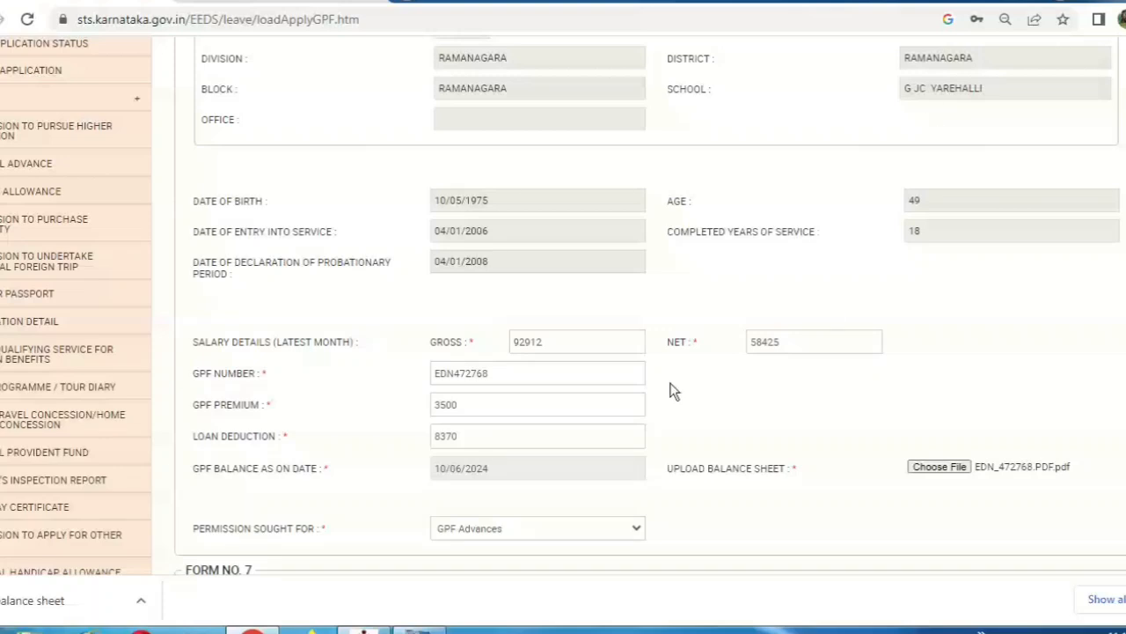
pyautogui.click(555, 468)
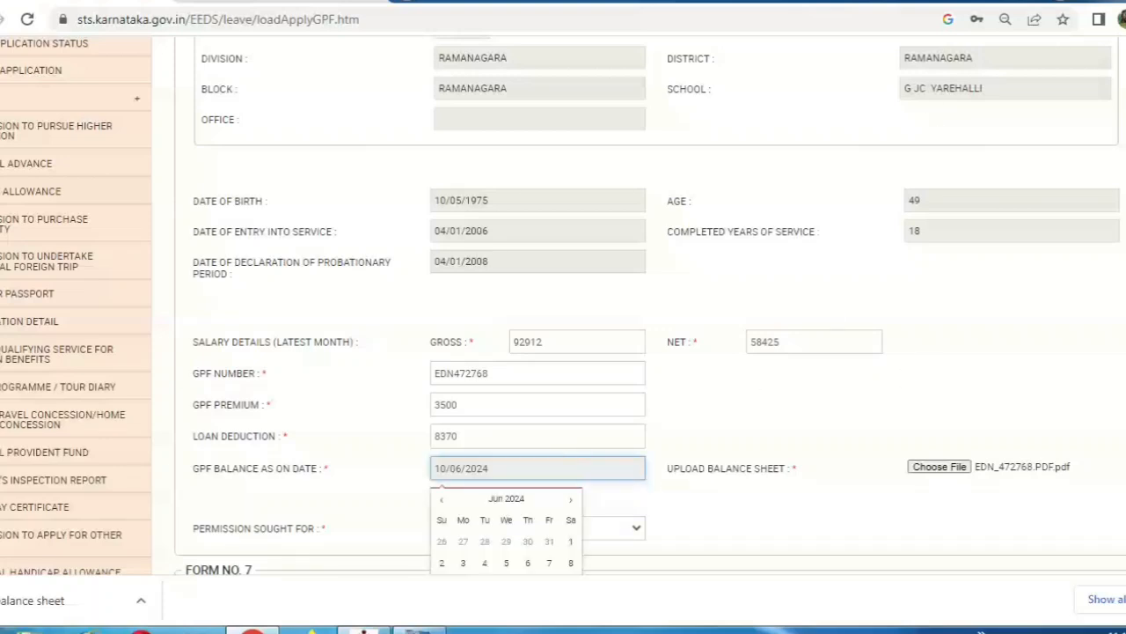
pyautogui.scroll(-1, 563, 305)
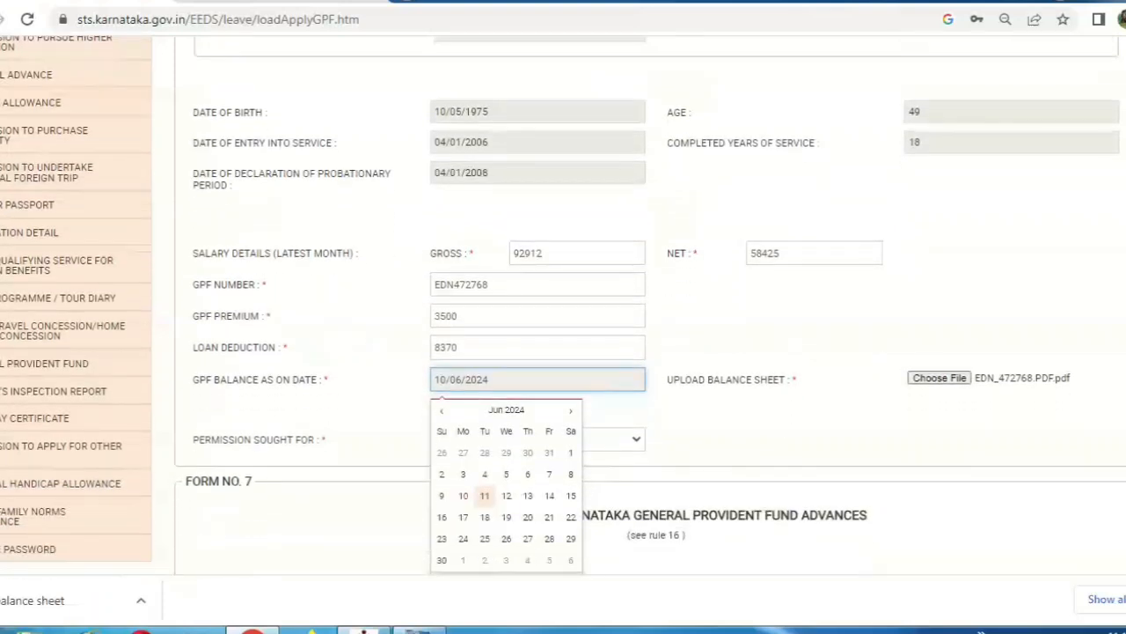
pyautogui.click(442, 410)
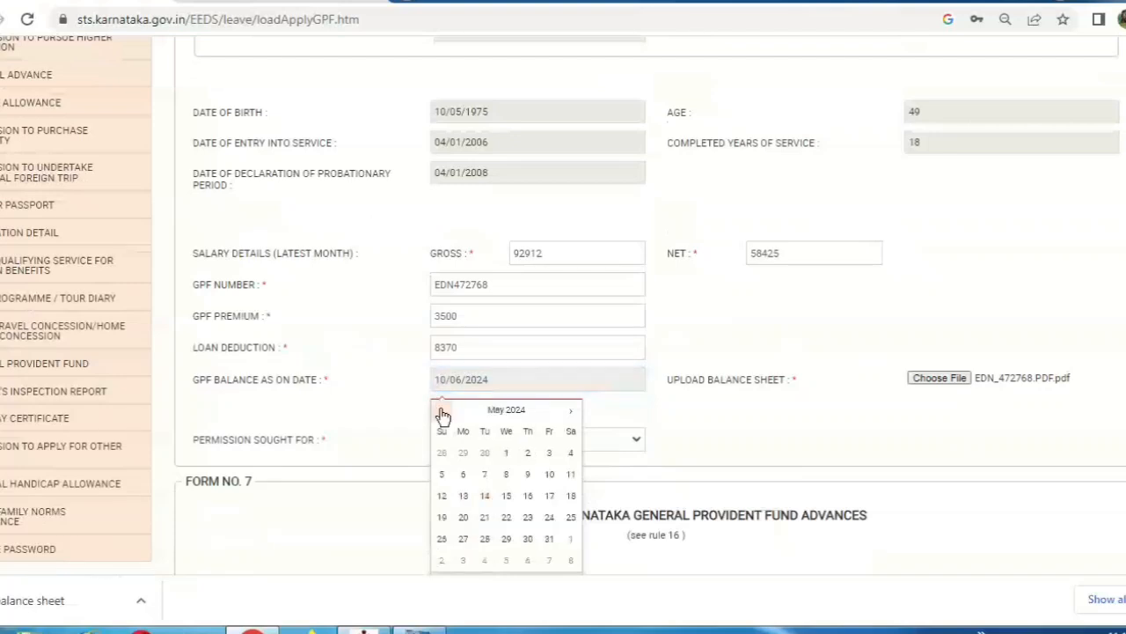
pyautogui.click(548, 540)
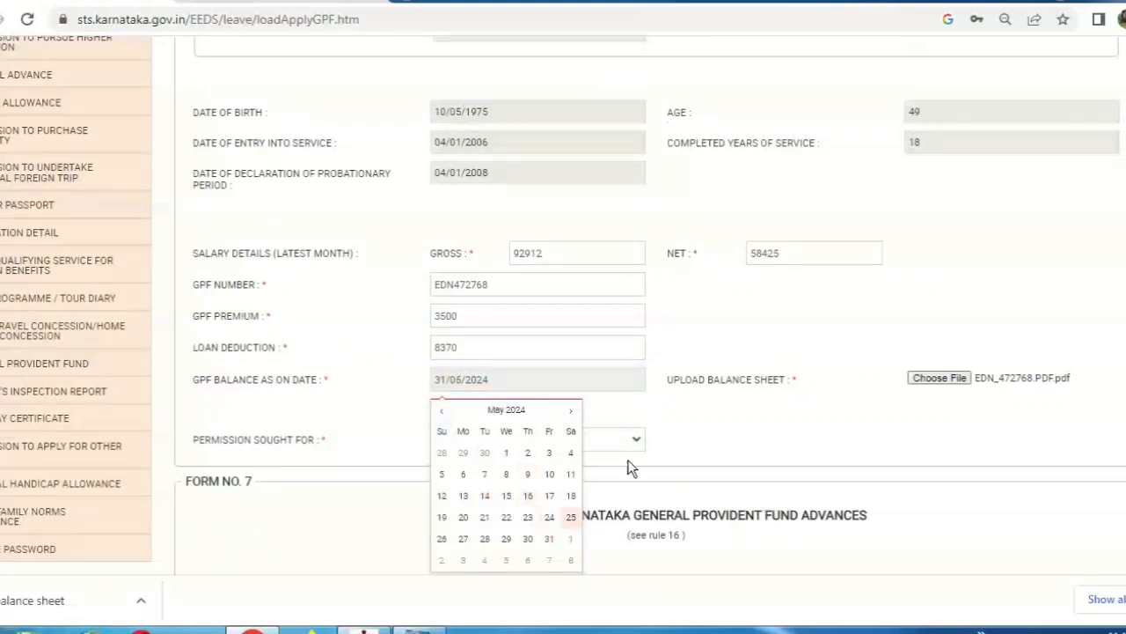
pyautogui.click(720, 443)
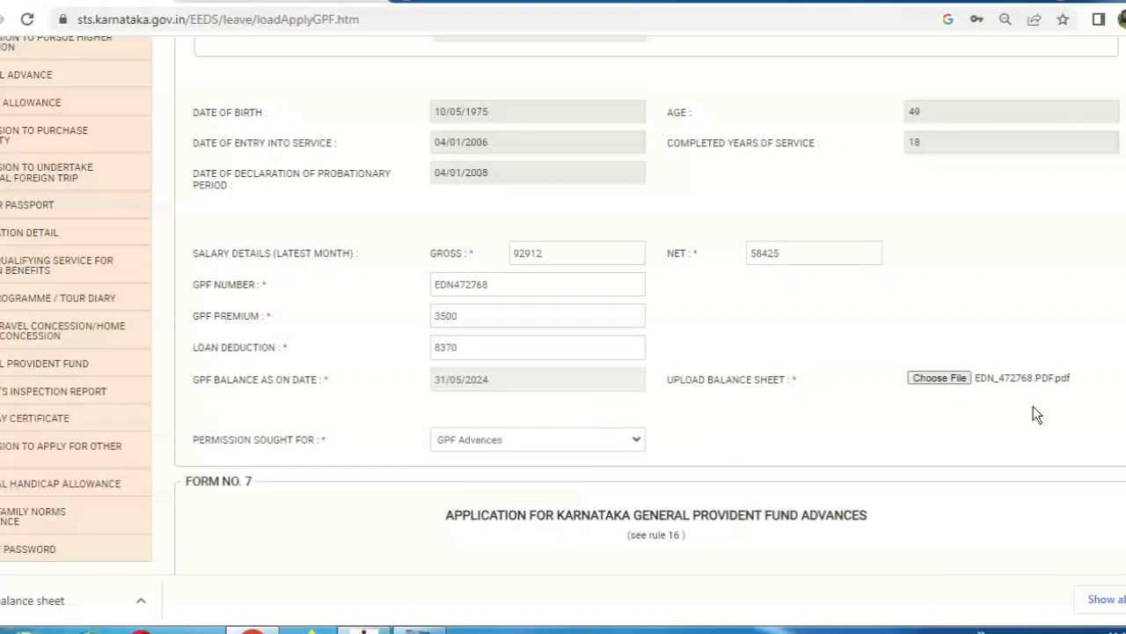
pyautogui.scroll(-4, 563, 352)
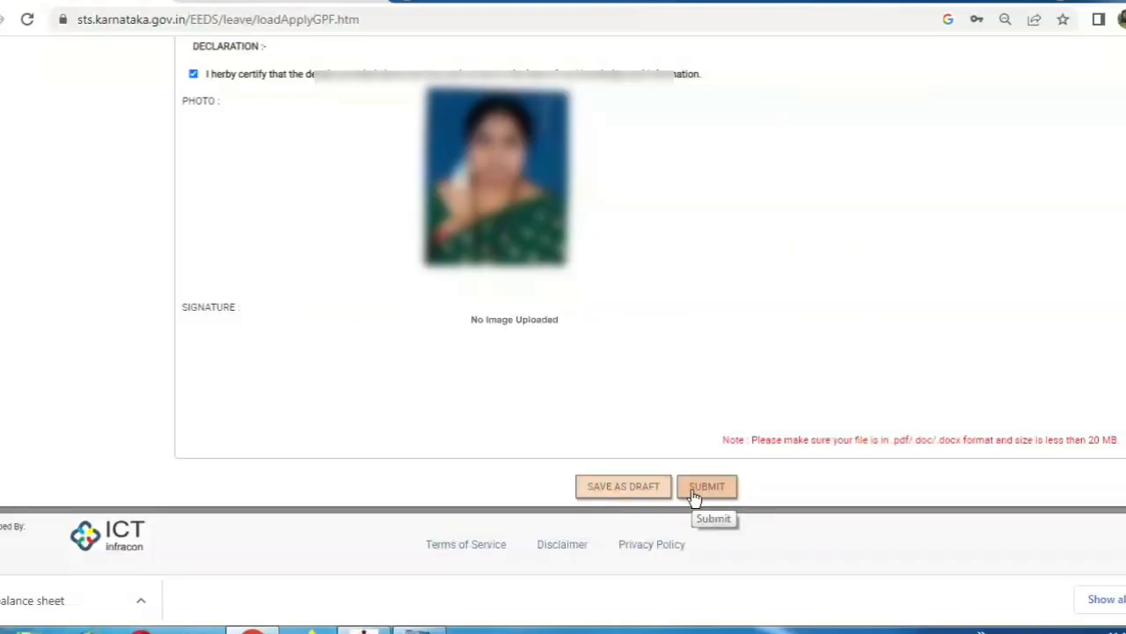
# Submit the GPF advance application, confirm it, and scroll to the GPF application list
pyautogui.click(695, 493)
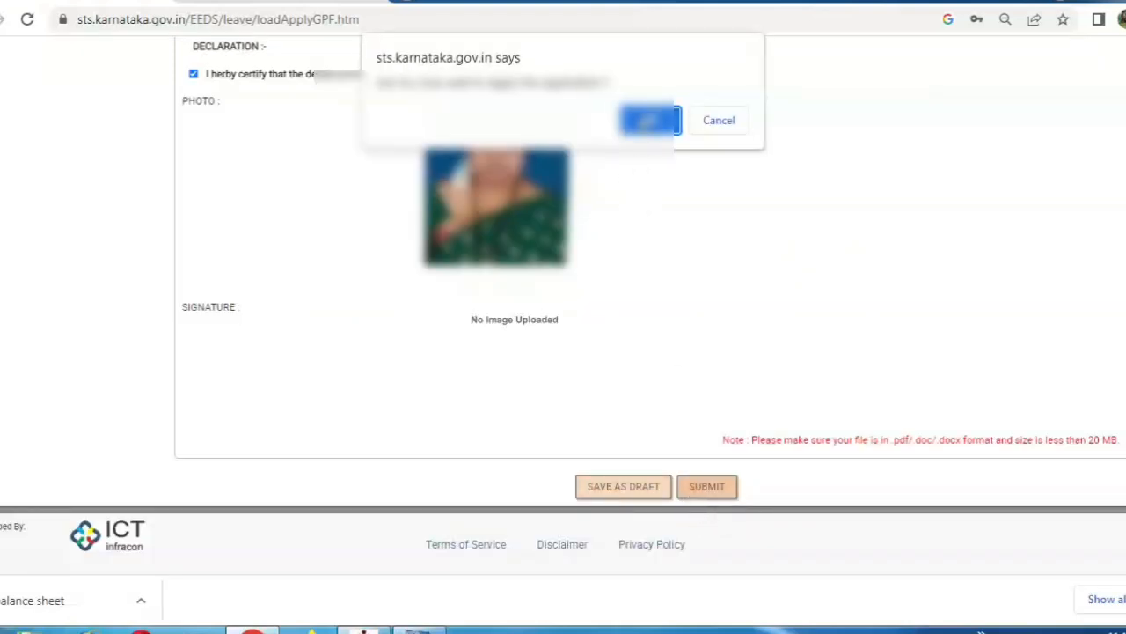
pyautogui.click(650, 120)
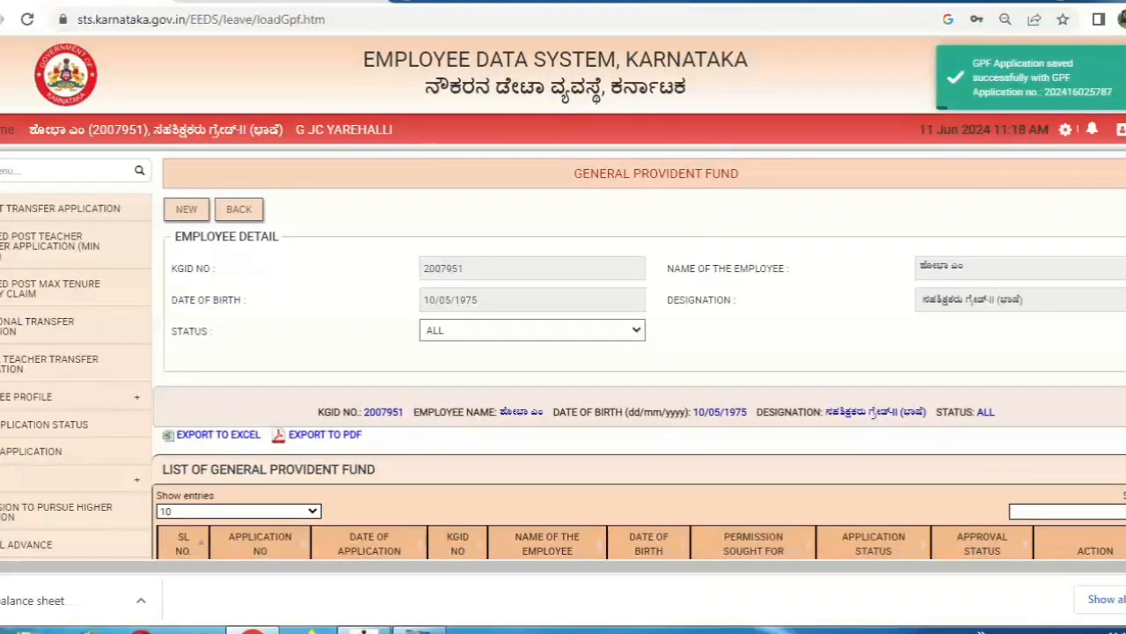
pyautogui.scroll(-3, 563, 299)
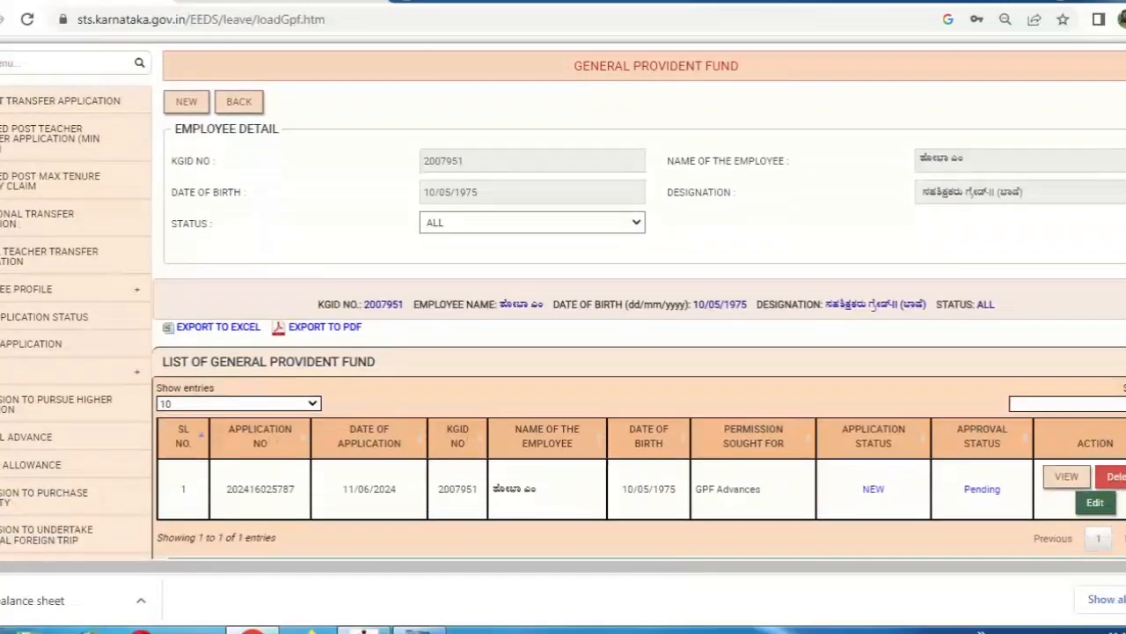
pyautogui.scroll(-2, 563, 299)
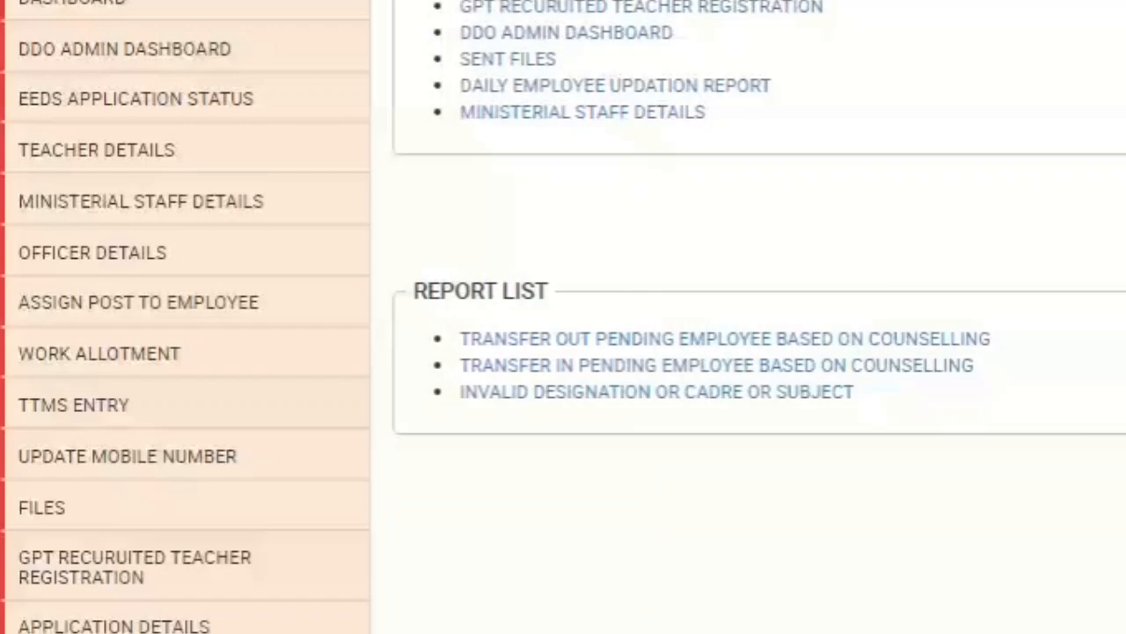
# Open FILES and scroll the pending files table right to reveal the GPF file's Action column
pyautogui.scroll(-1, 563, 317)
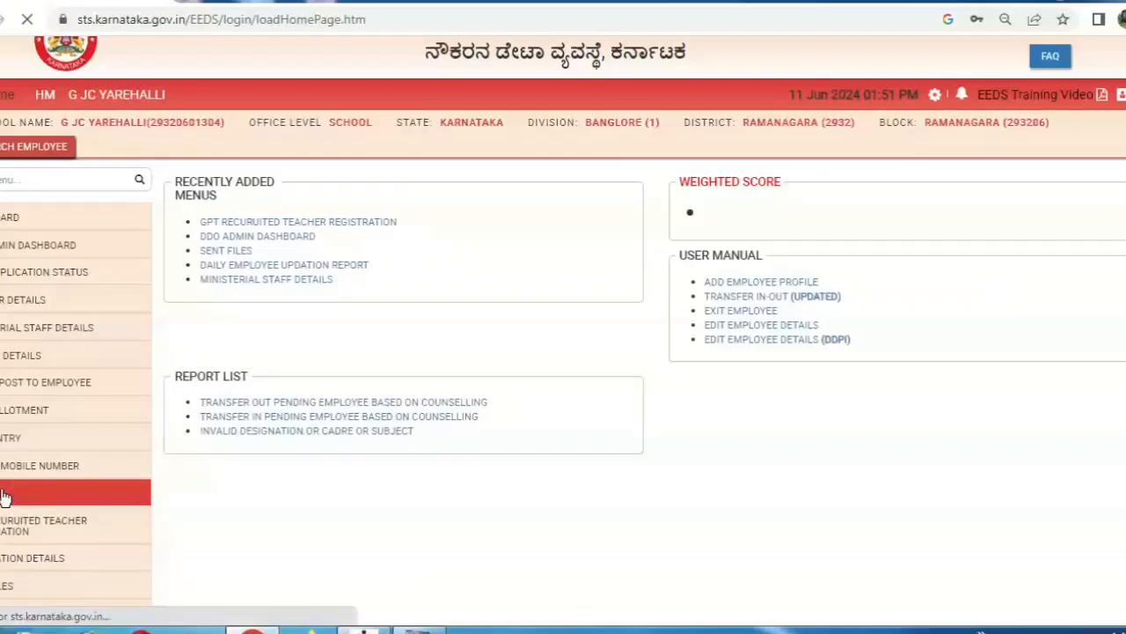
pyautogui.click(99, 440)
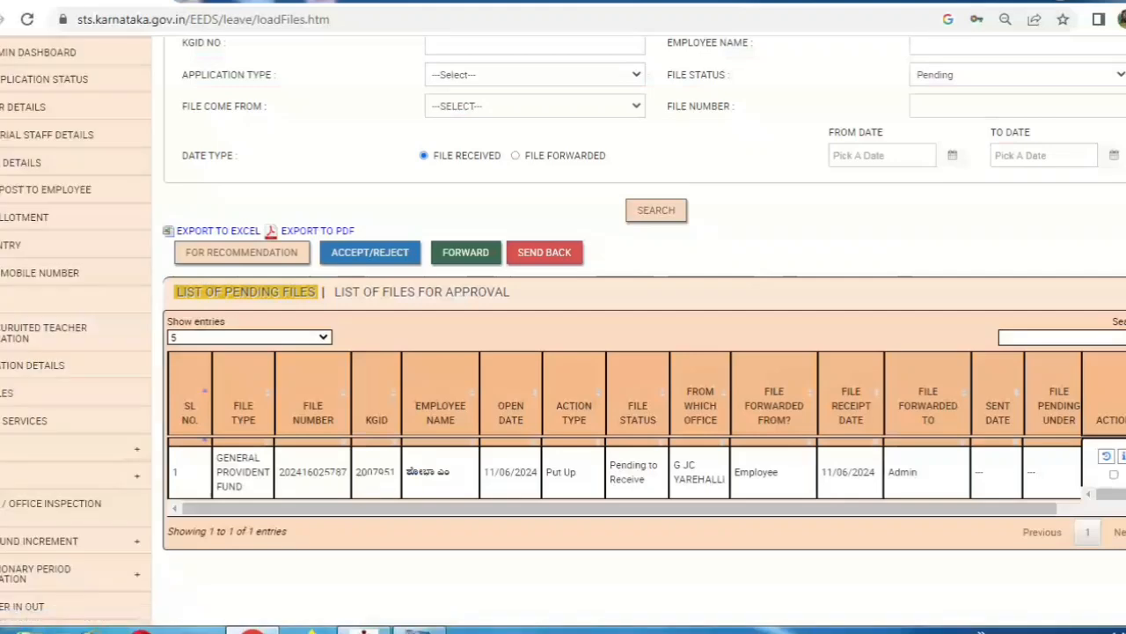
pyautogui.scroll(-3, 642, 352)
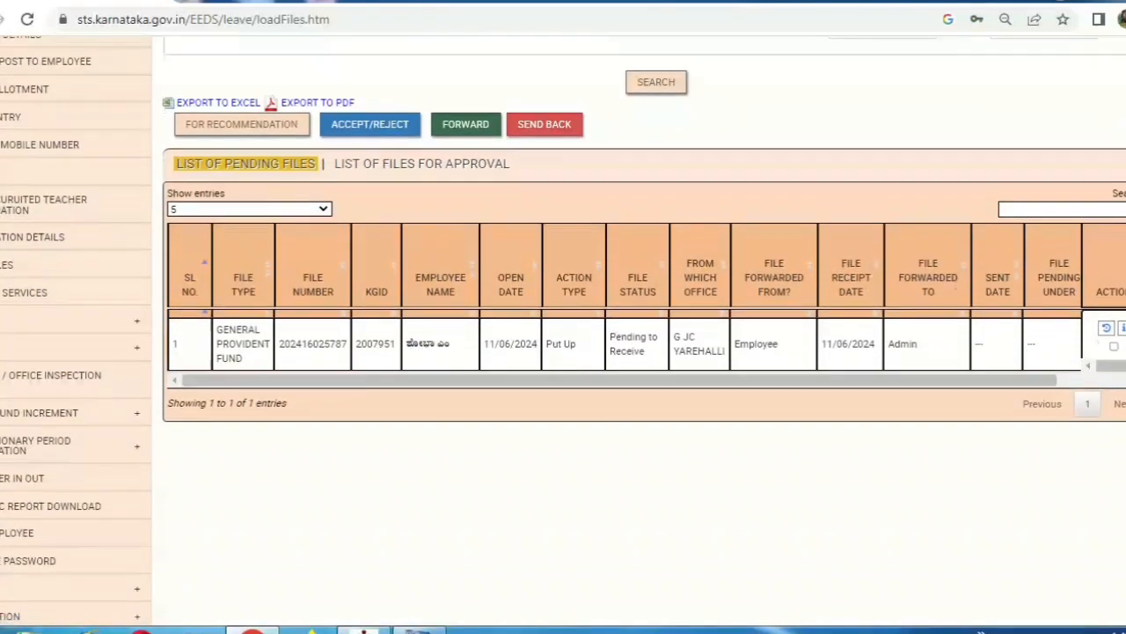
pyautogui.scroll(-2, 643, 264)
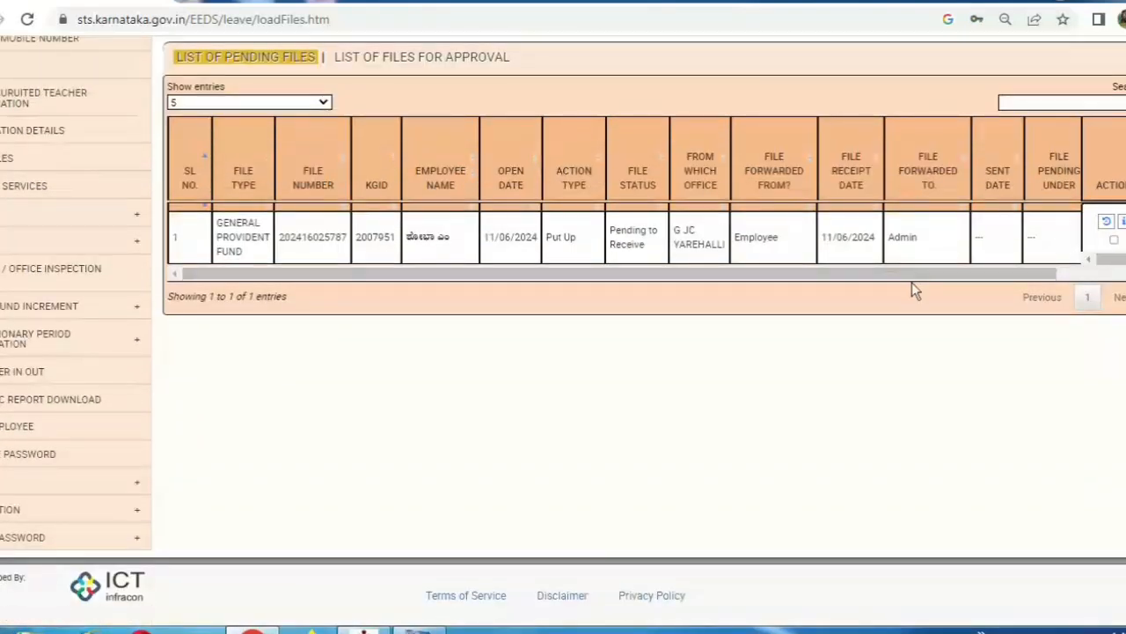
pyautogui.moveTo(912, 282); pyautogui.dragTo(993, 282)
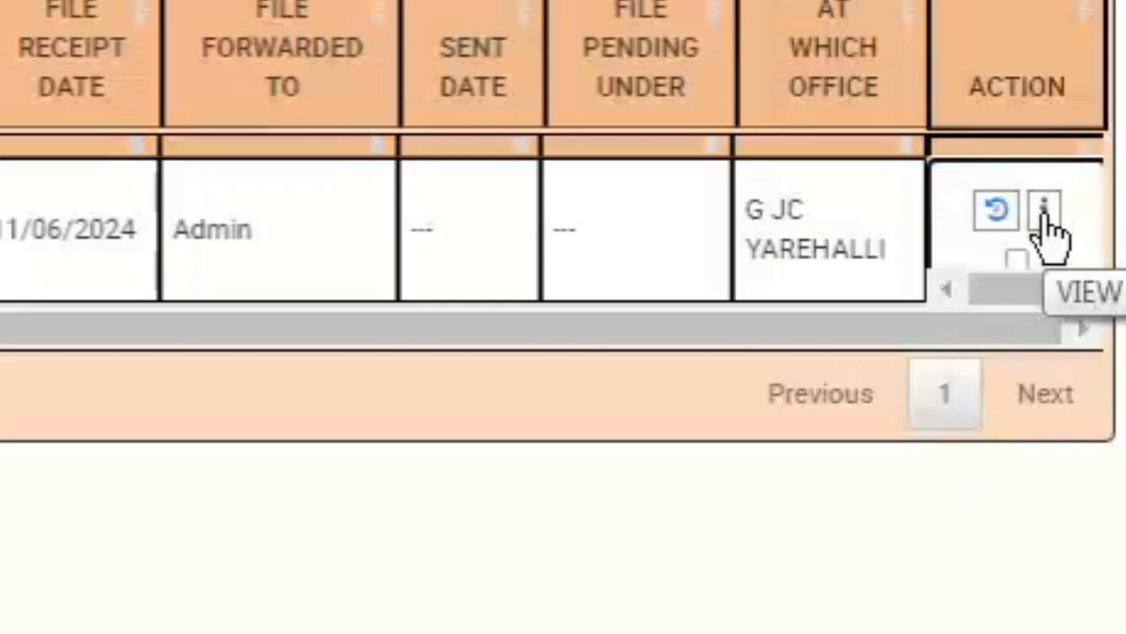
# View the pending Rs. 335000 GPF application and scroll through Form No. 7 to the Remarks box
pyautogui.click(1046, 218)
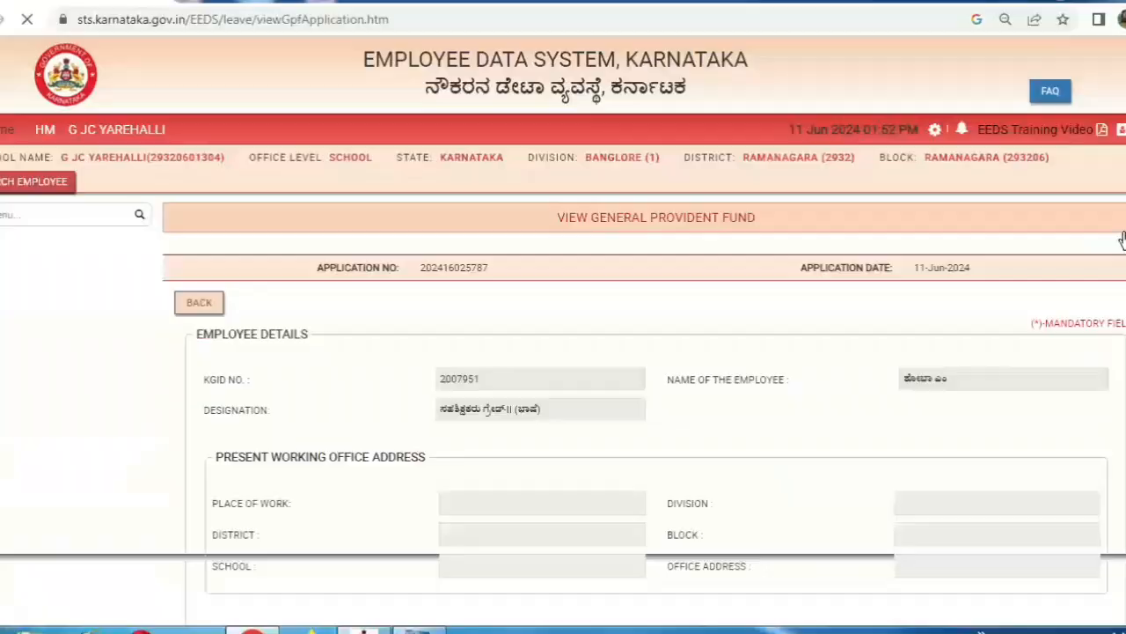
pyautogui.scroll(-10, 1122, 237)
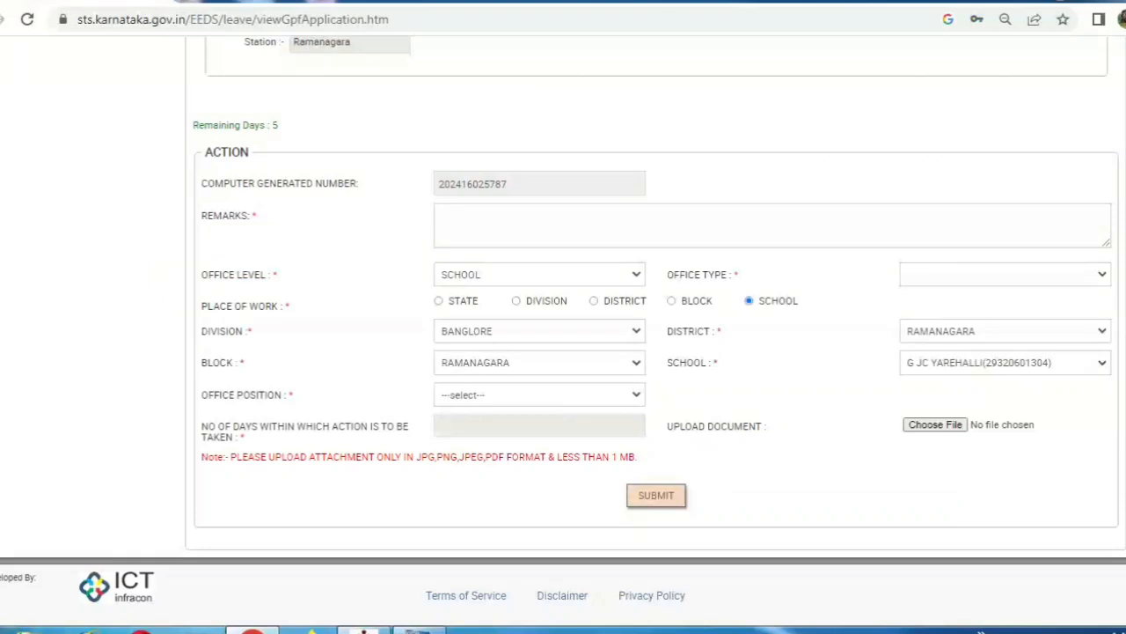
pyautogui.scroll(5, 563, 322)
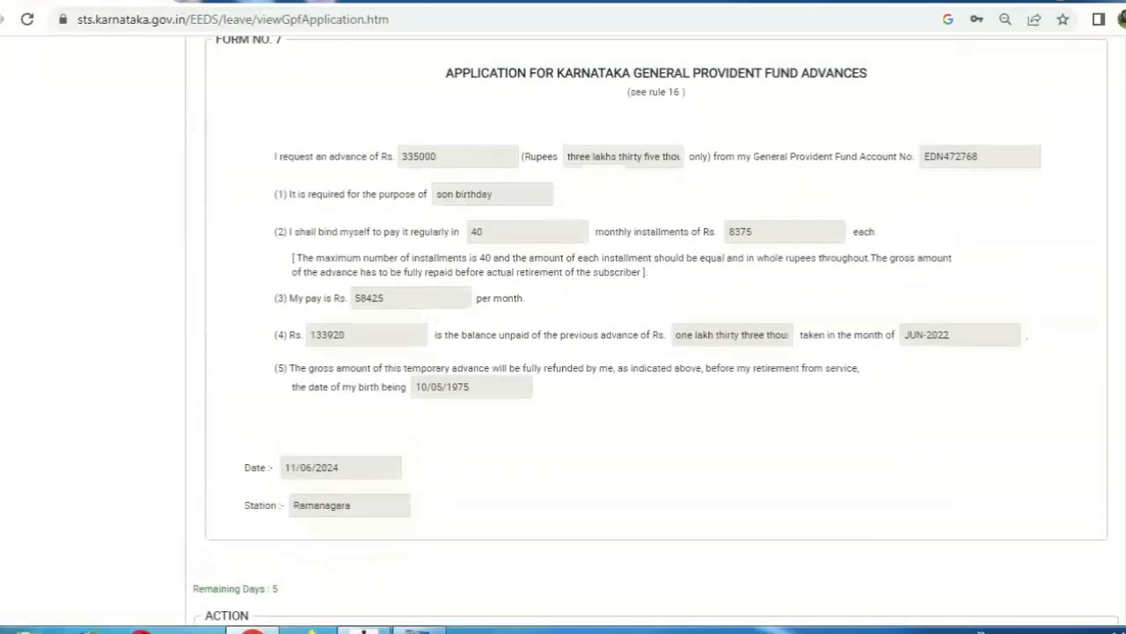
pyautogui.scroll(3, 563, 322)
pyautogui.scroll(-3, 563, 322)
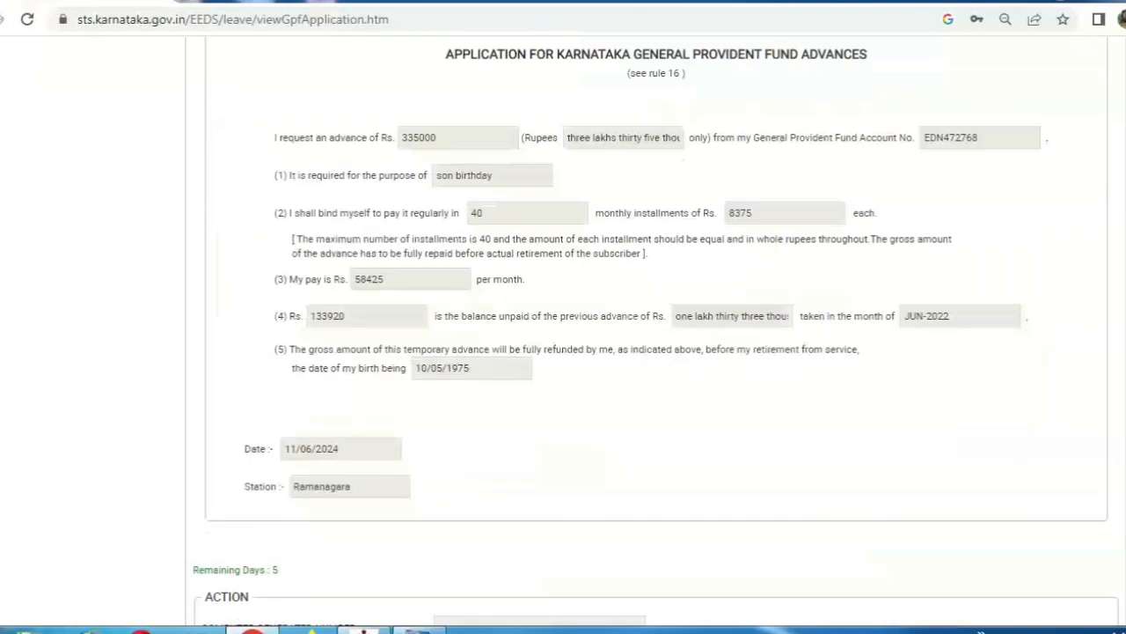
pyautogui.scroll(-3, 563, 322)
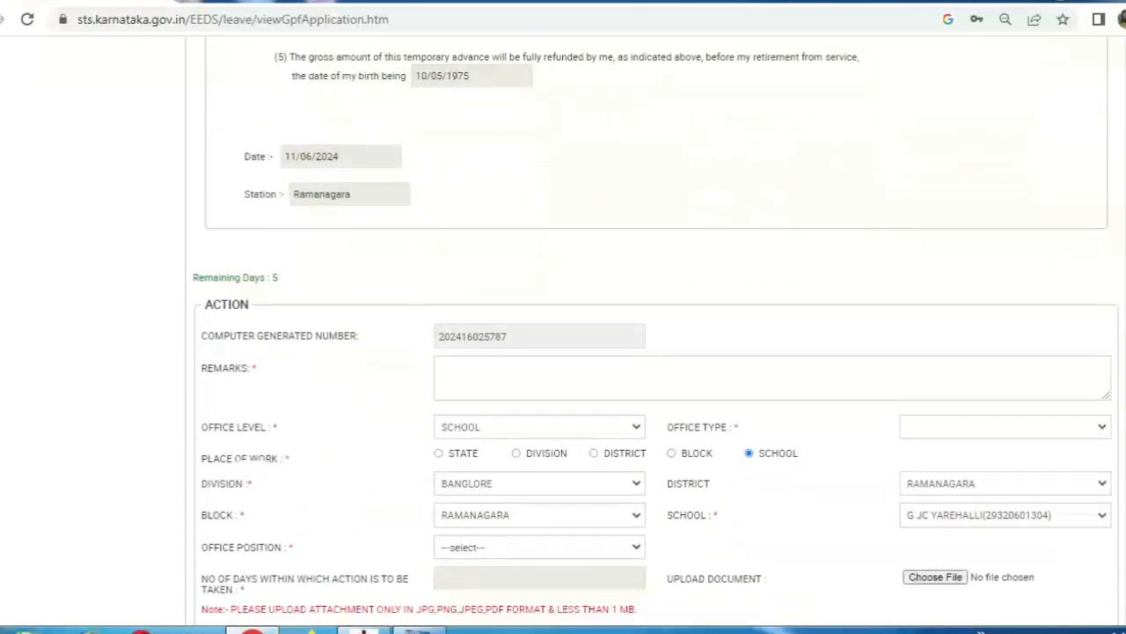
pyautogui.scroll(-2, 563, 322)
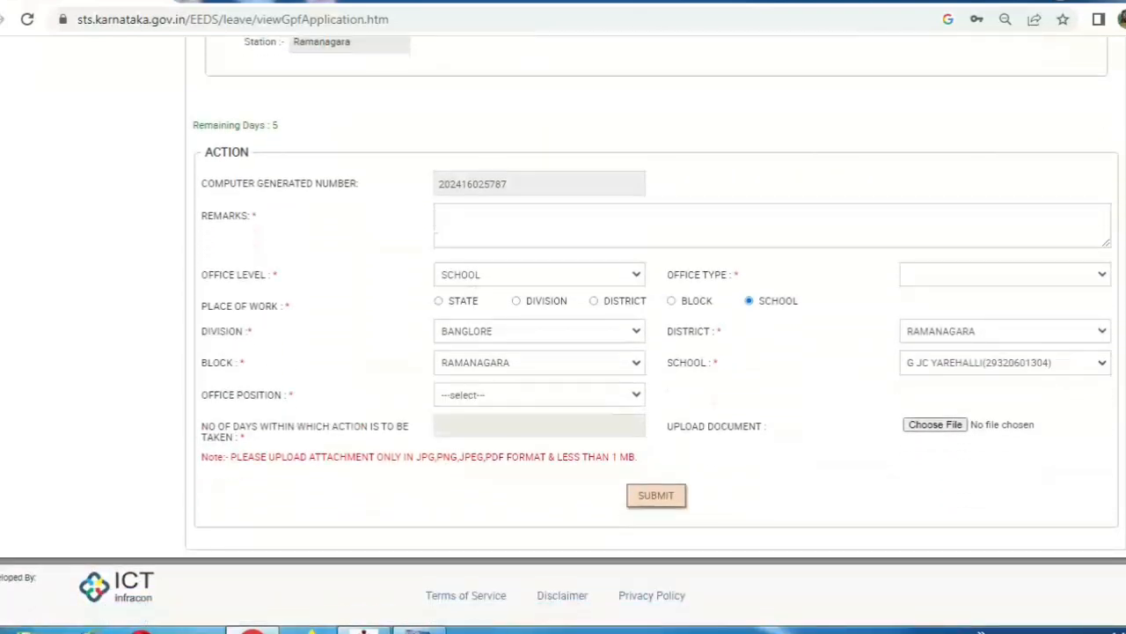
pyautogui.click(690, 230)
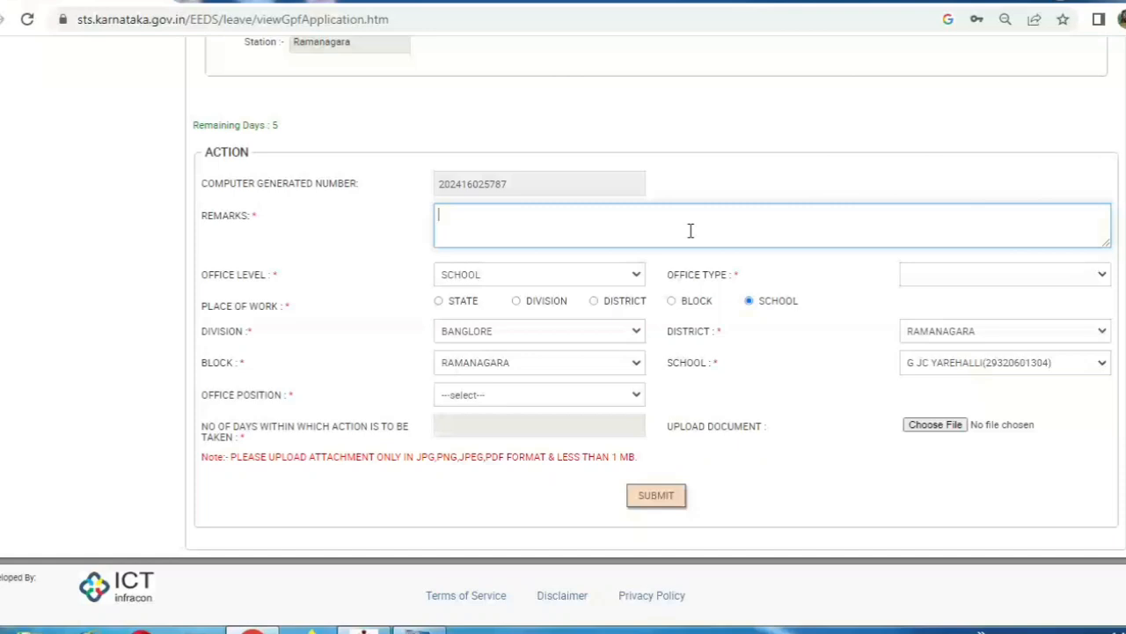
# Enter the remark 'submitted for verification' and set the place of work to block level
pyautogui.write('submitted for verification')
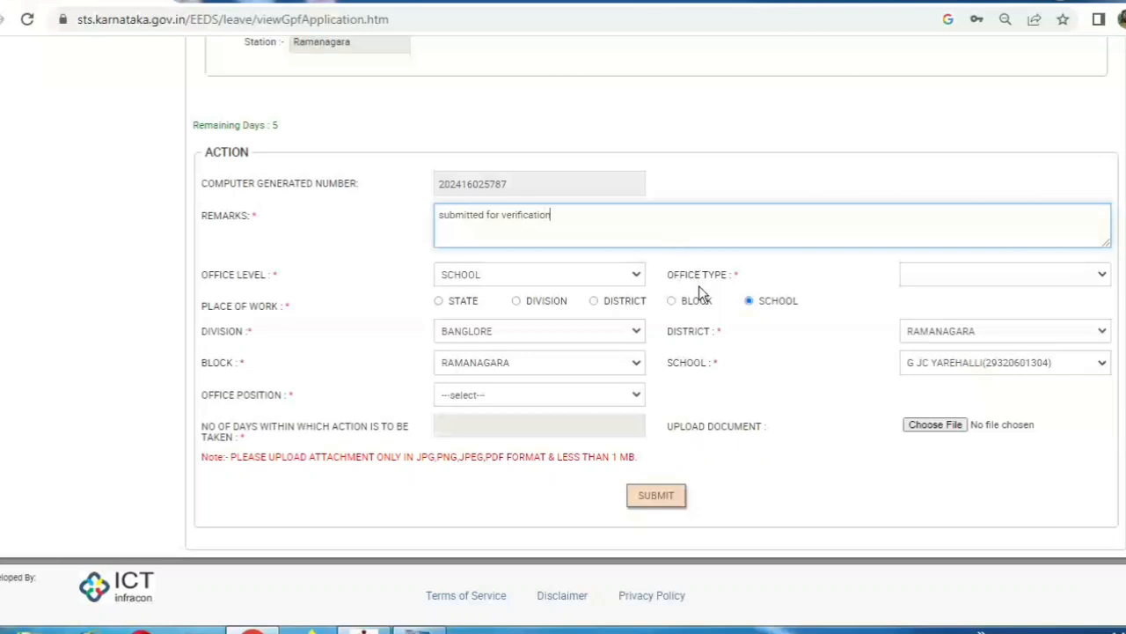
pyautogui.click(635, 275)
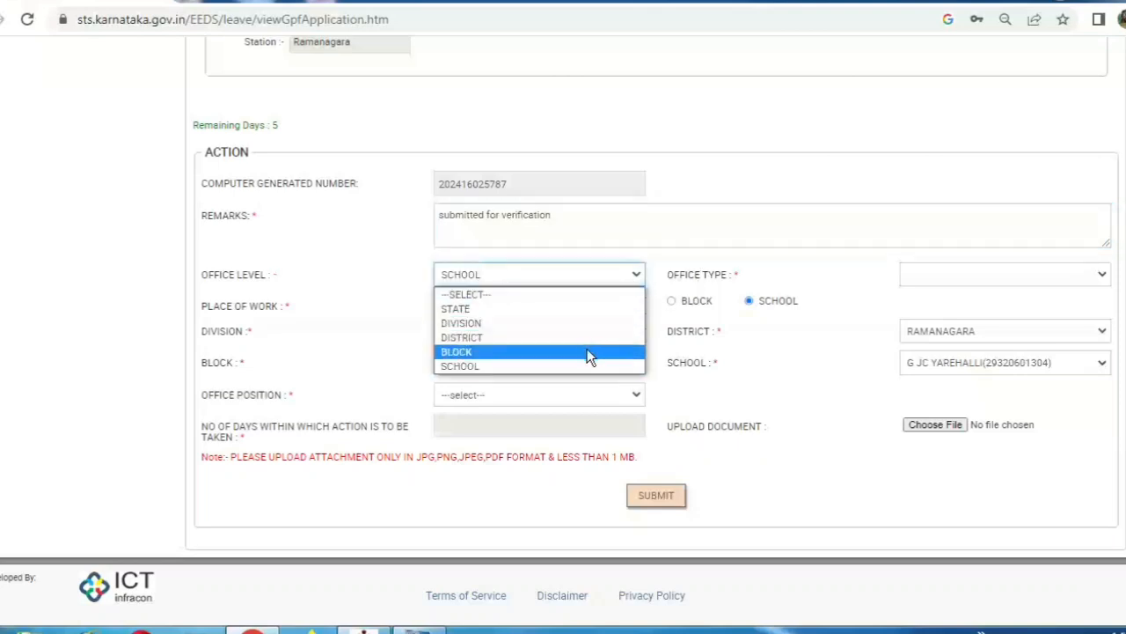
pyautogui.click(690, 267)
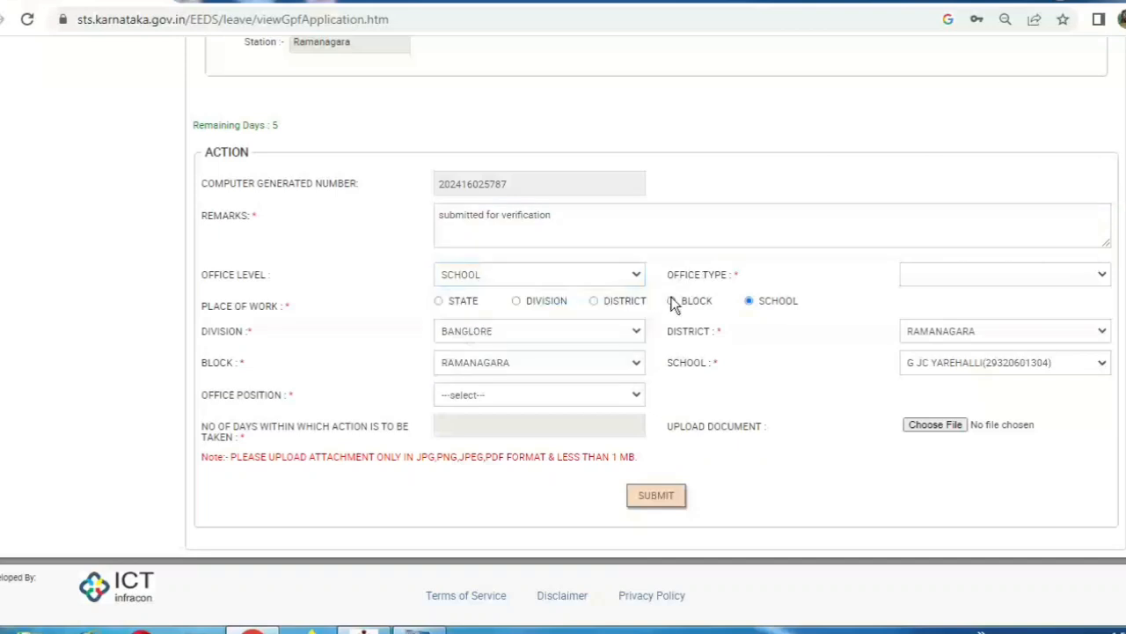
pyautogui.click(674, 301)
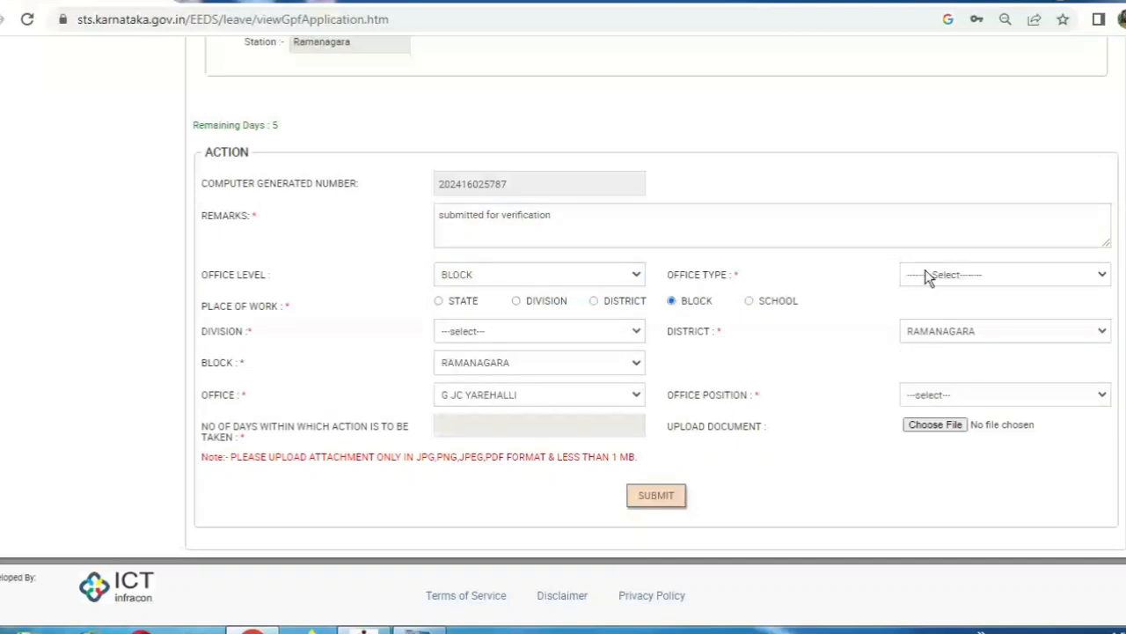
# Choose BEO Office type, BANGLORE division and RAMANAGARA(2932) district
pyautogui.click(925, 276)
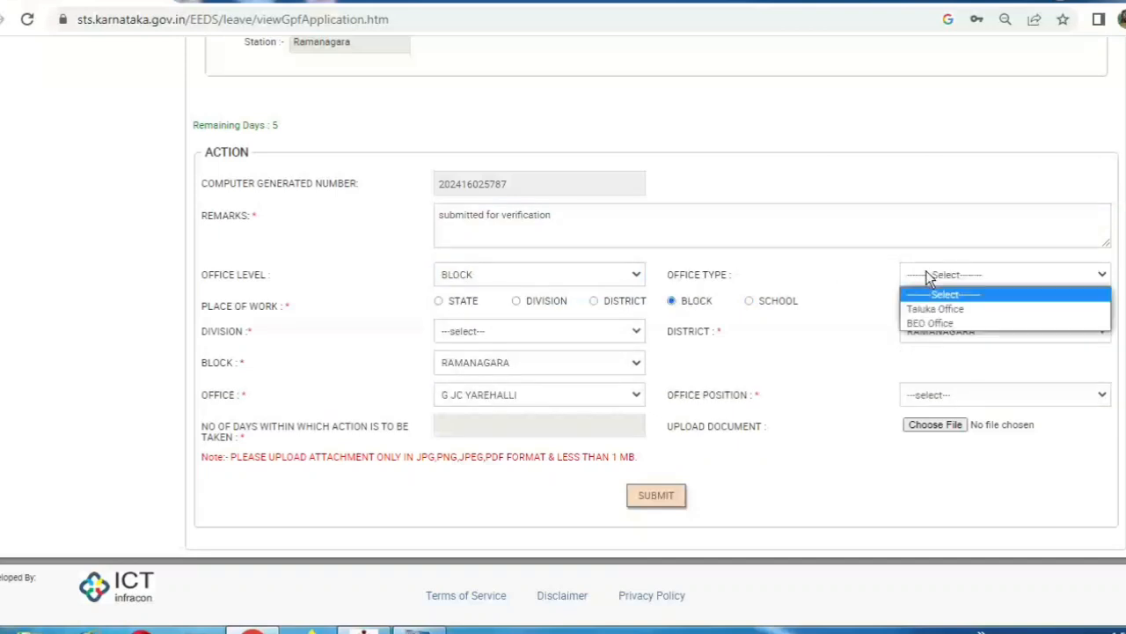
pyautogui.click(934, 324)
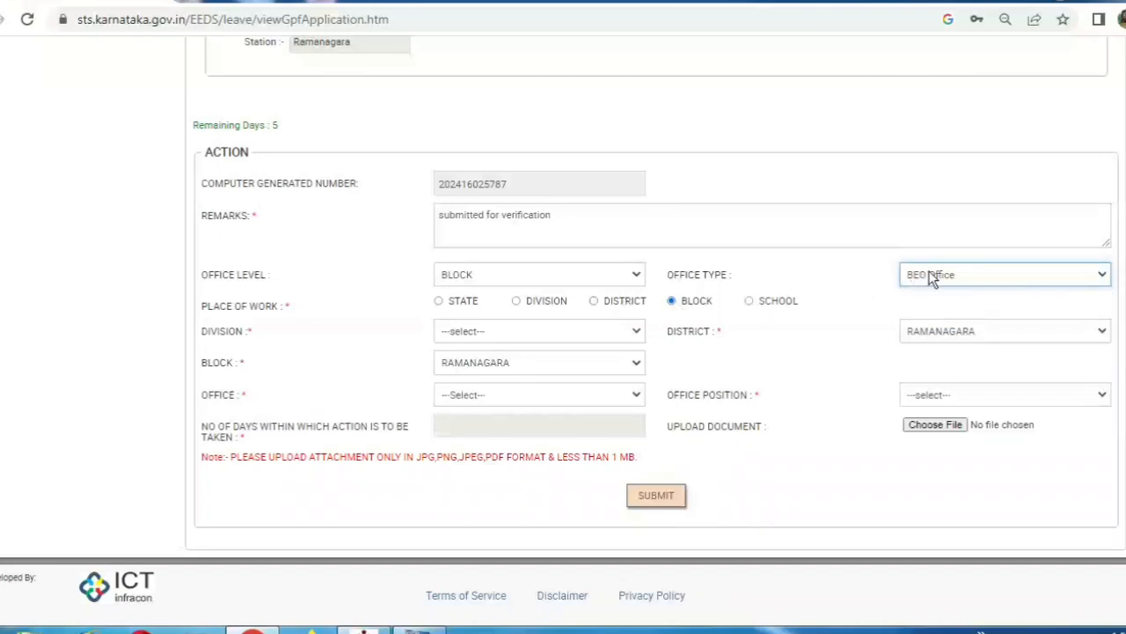
pyautogui.click(529, 335)
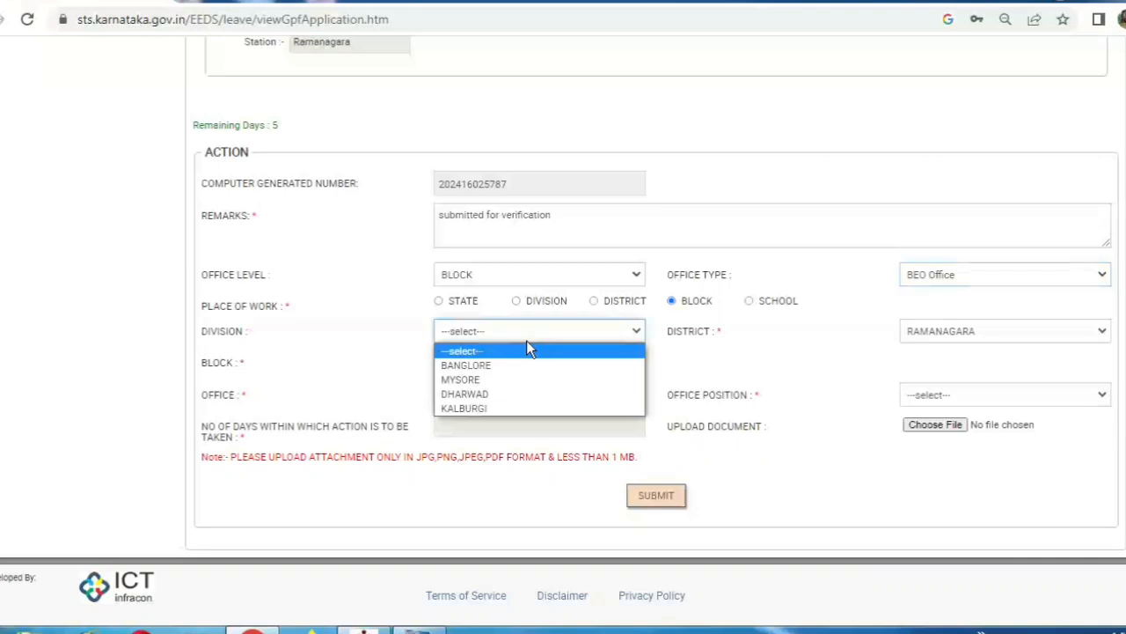
pyautogui.click(512, 364)
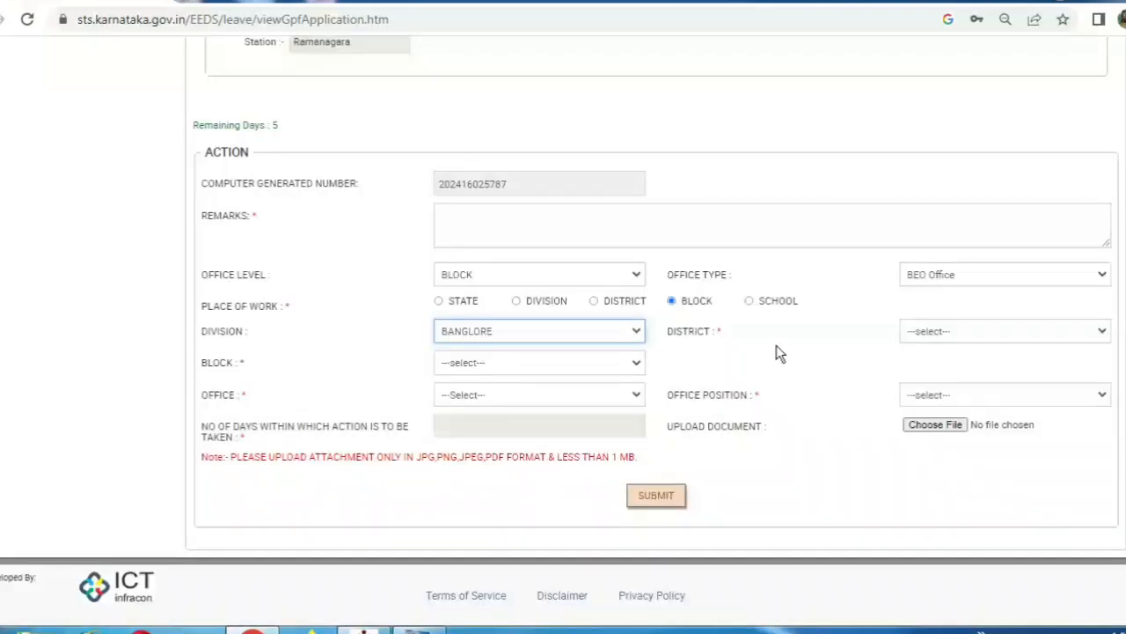
pyautogui.click(930, 330)
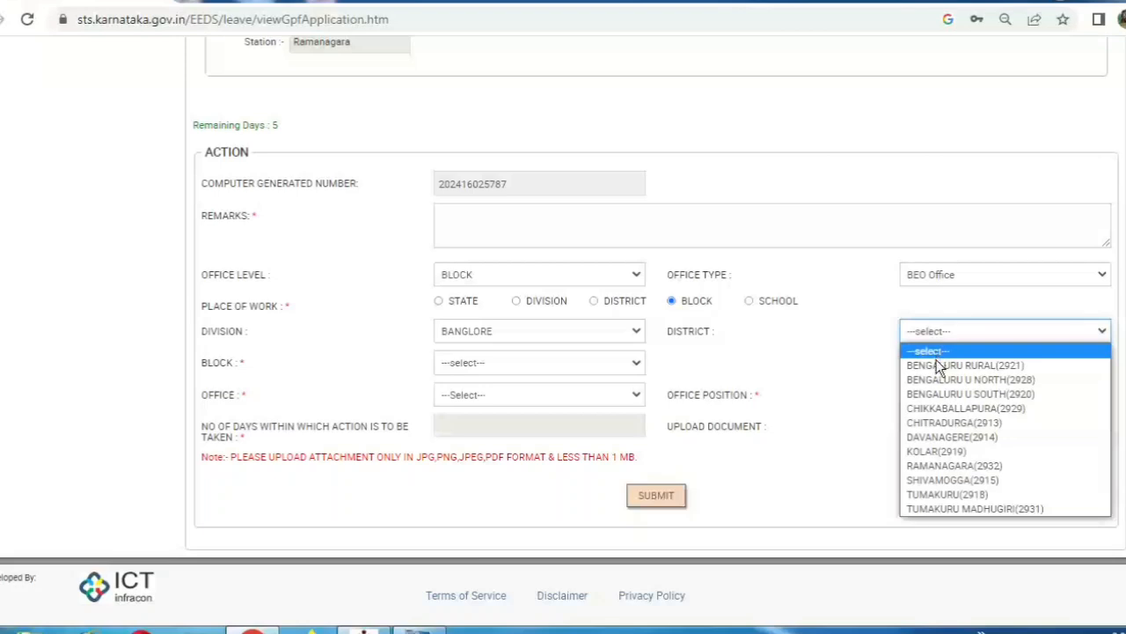
pyautogui.click(950, 467)
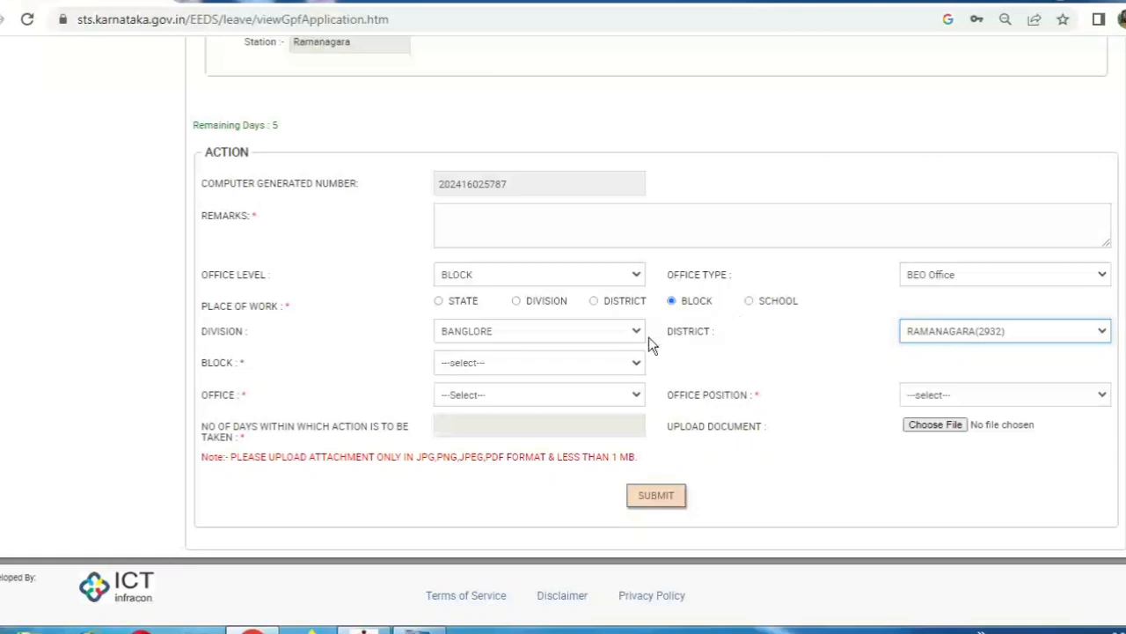
# Route to block RAMANAGARA (293206), office BEO RAMANAGARA(2215), position Admin
pyautogui.click(629, 364)
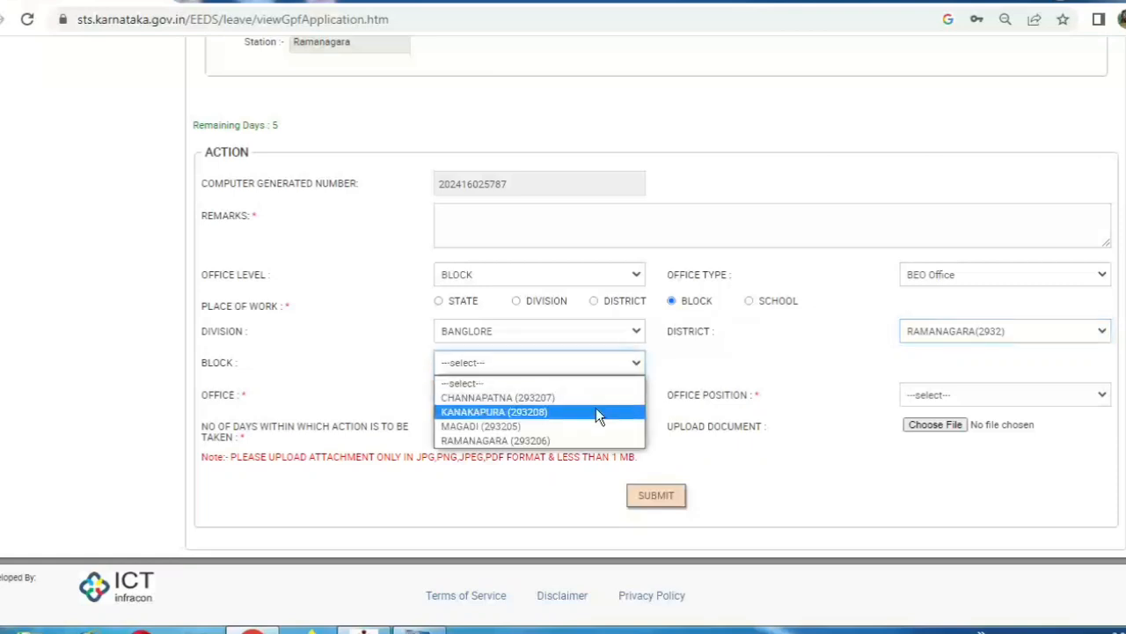
pyautogui.click(588, 439)
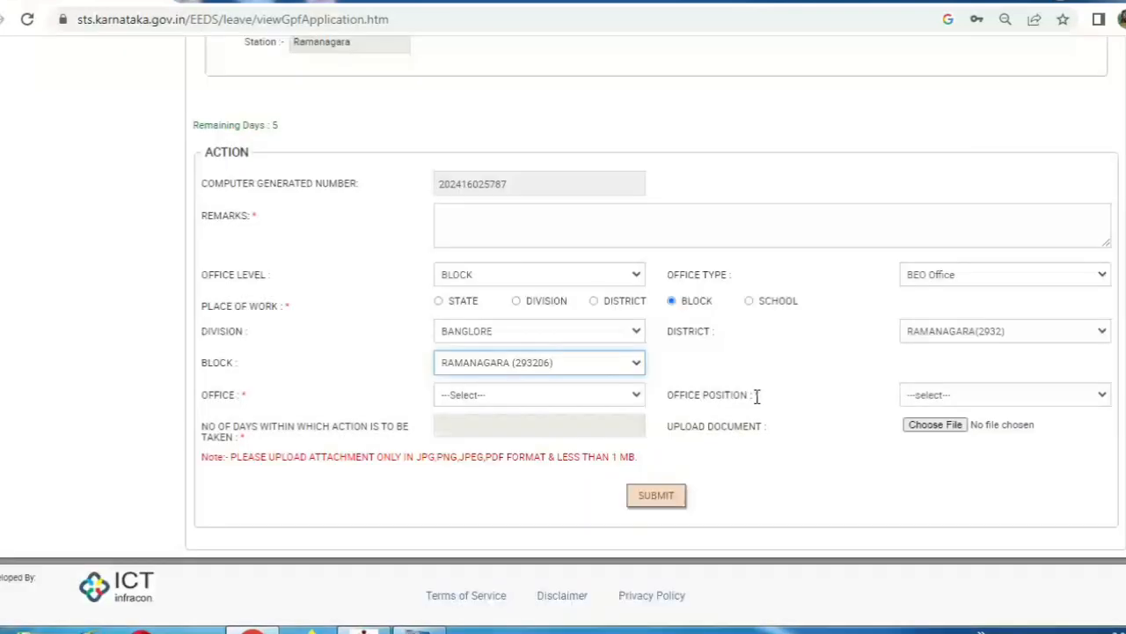
pyautogui.click(616, 400)
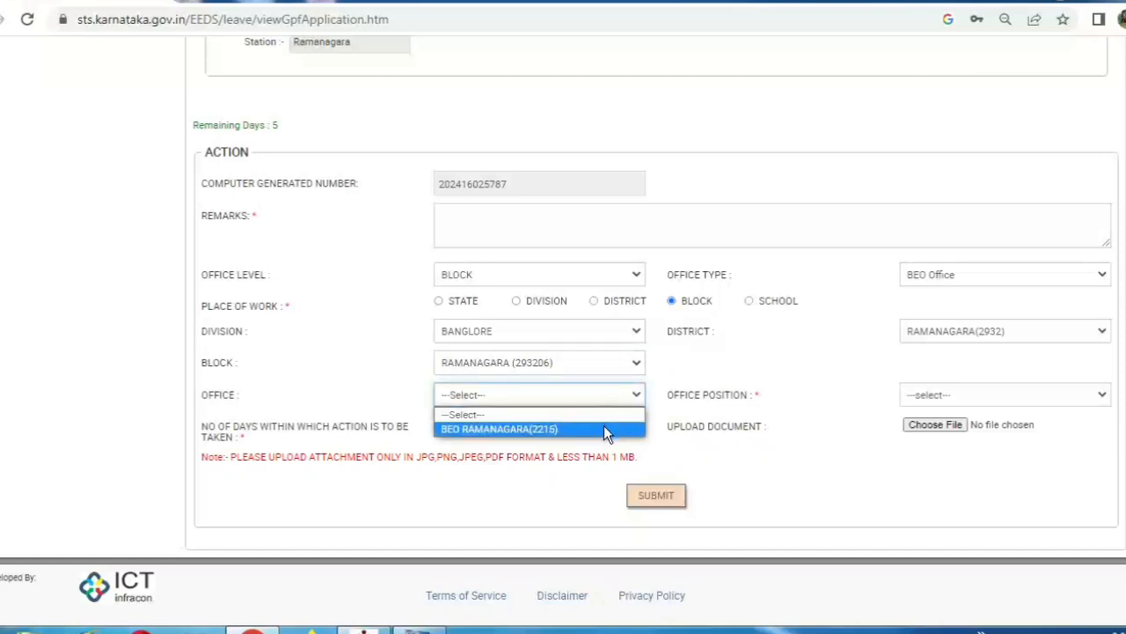
pyautogui.click(604, 429)
pyautogui.click(1021, 398)
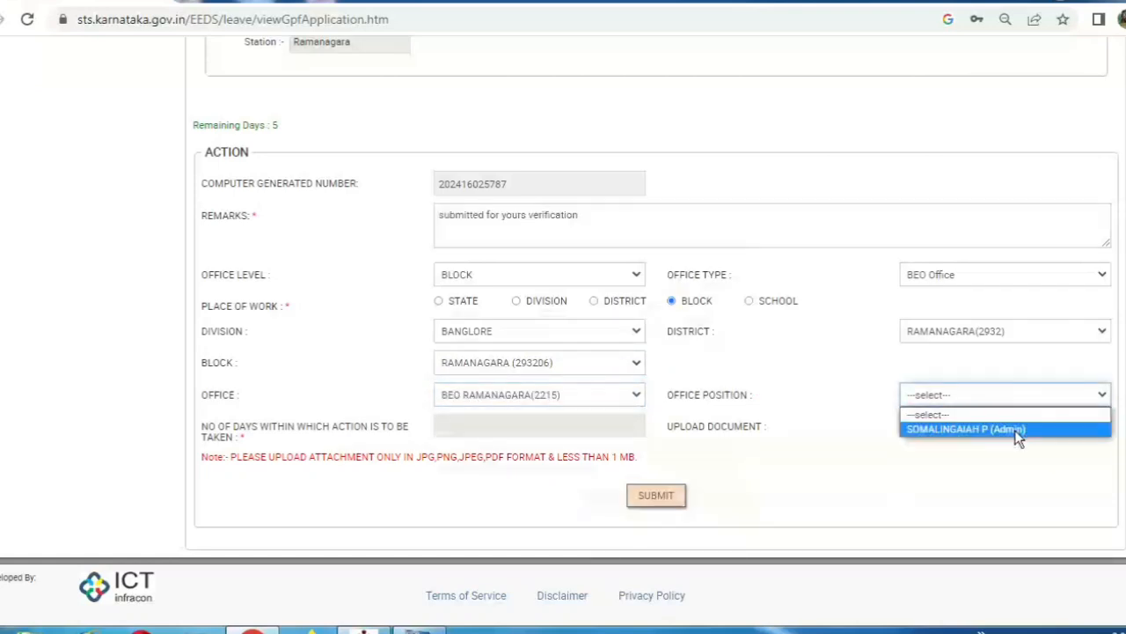
pyautogui.click(1015, 430)
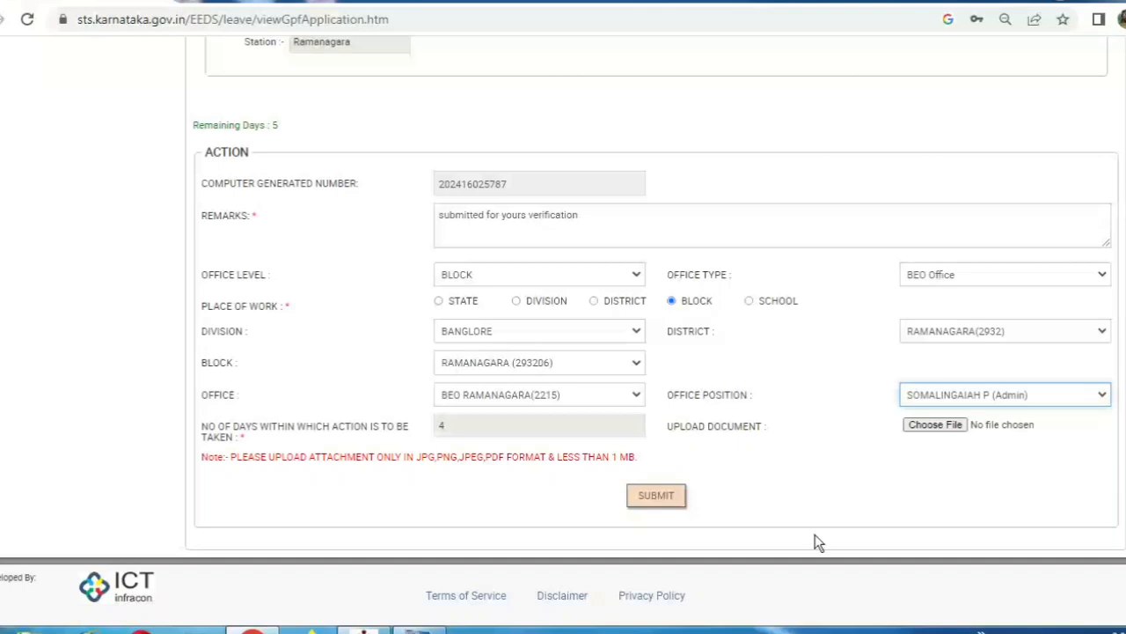
# Attach Scan.pdf from the Desktop as the upload document
pyautogui.click(782, 450)
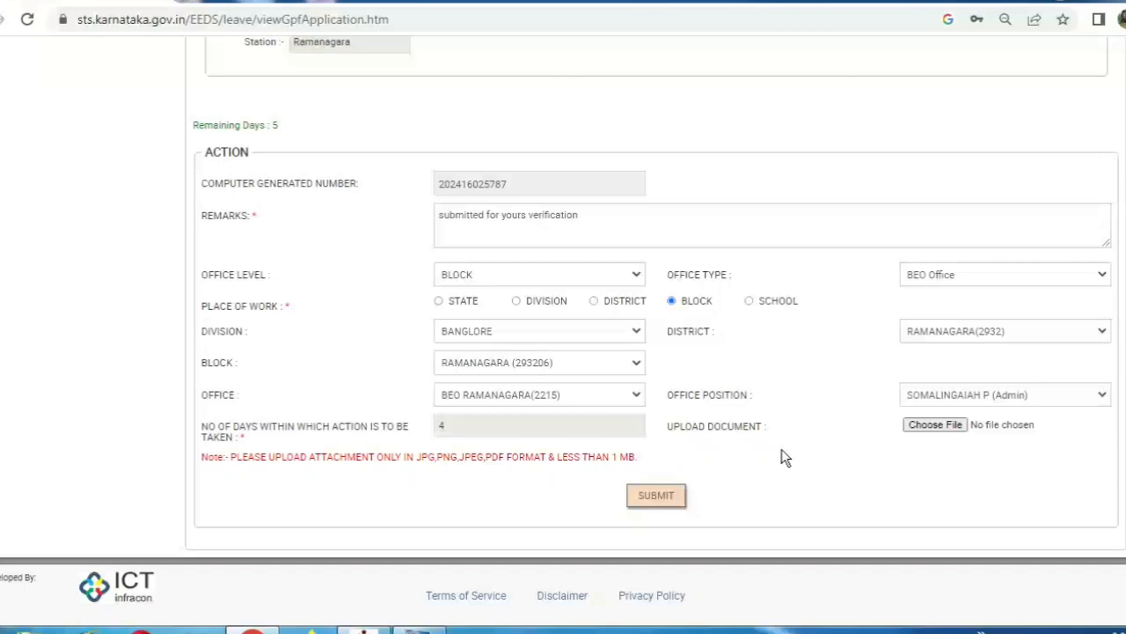
pyautogui.click(933, 425)
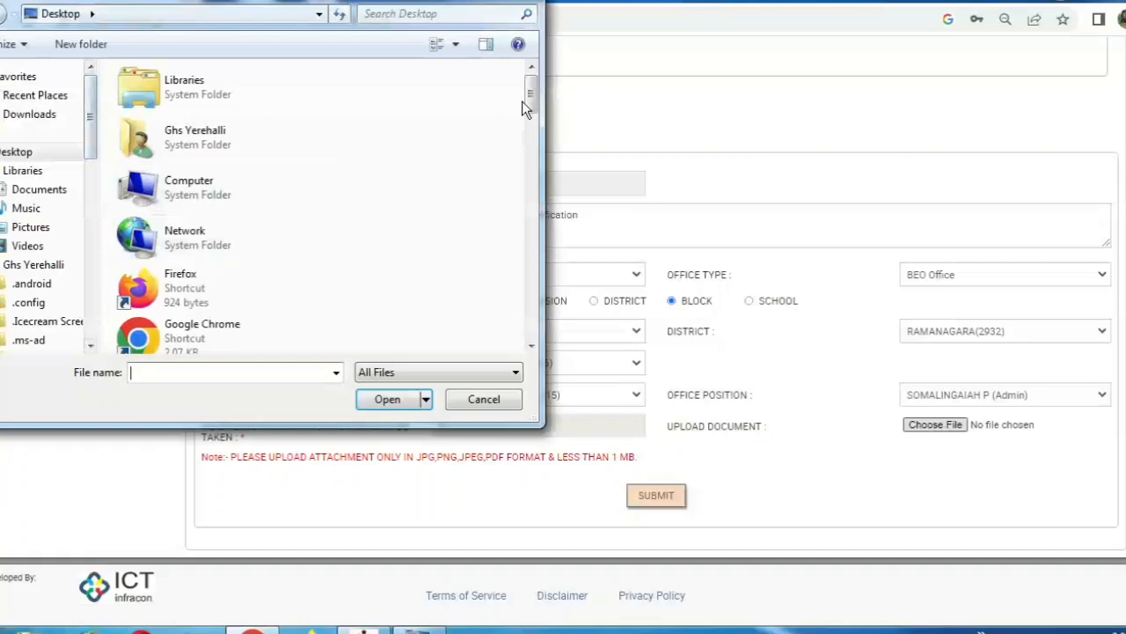
pyautogui.moveTo(529, 103); pyautogui.dragTo(535, 313)
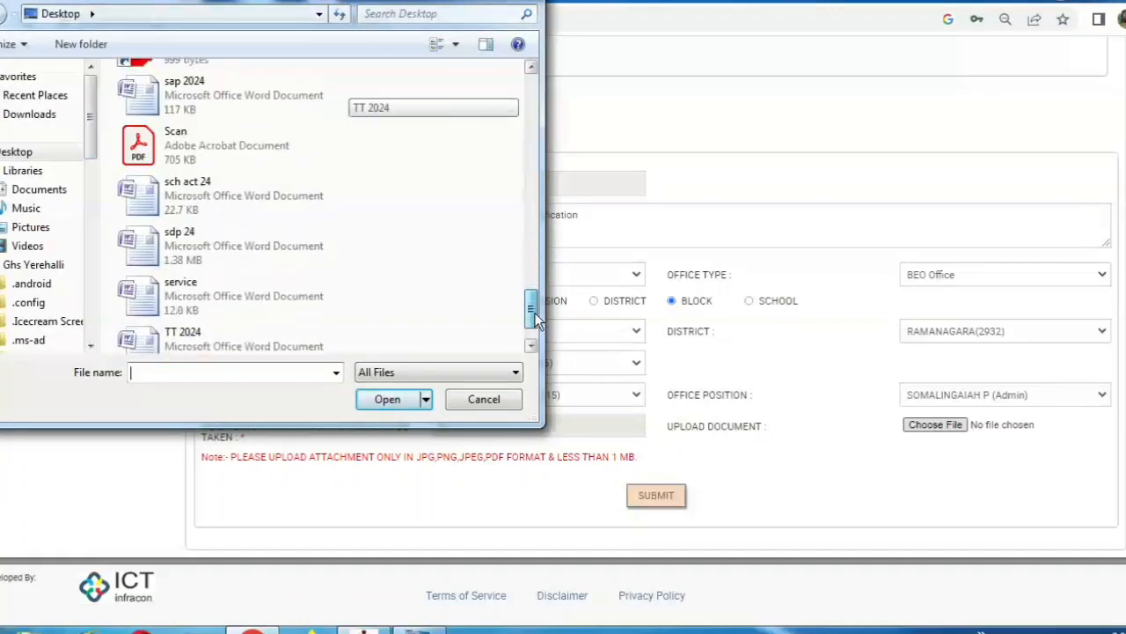
pyautogui.click(228, 145)
pyautogui.doubleClick(228, 145)
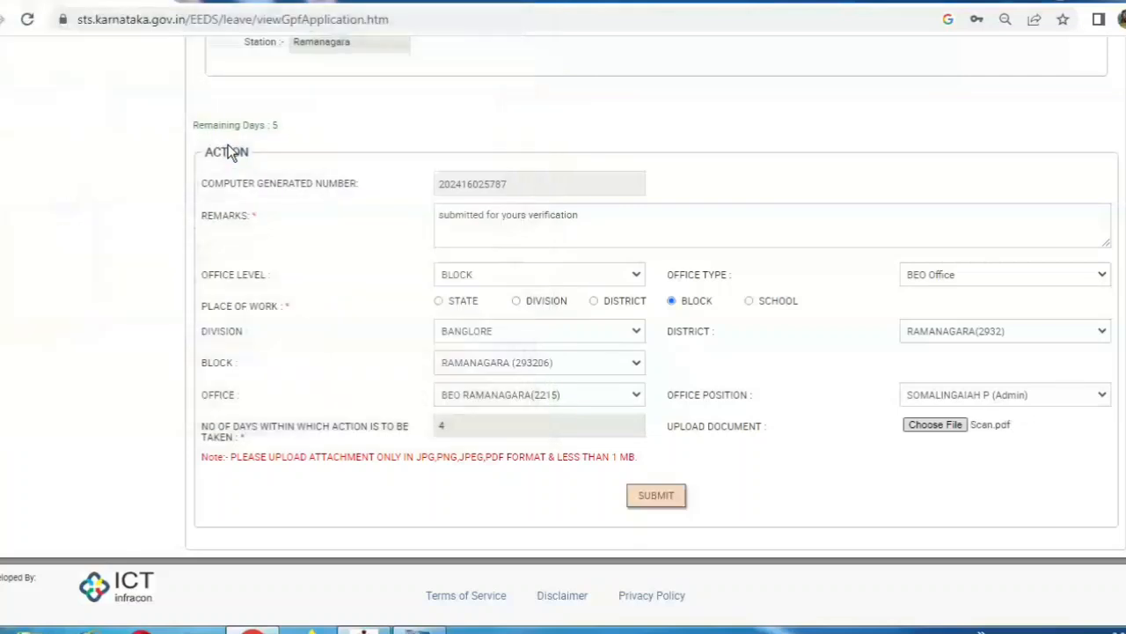
# Submit the forwarding action and confirm it, leaving the pending files list empty
pyautogui.click(674, 505)
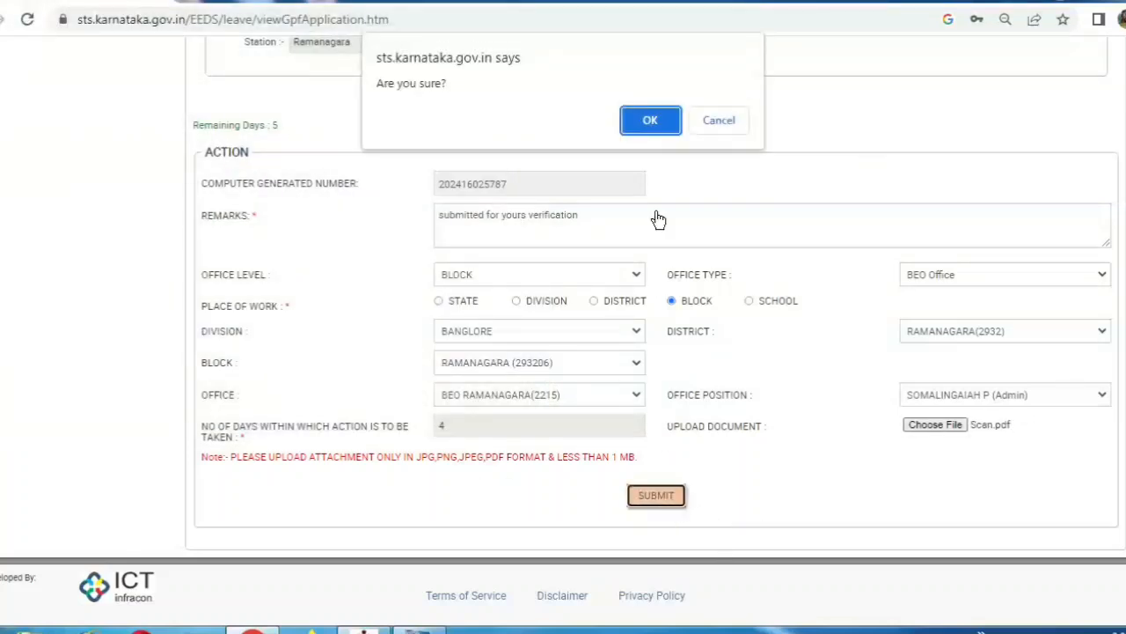
pyautogui.click(653, 123)
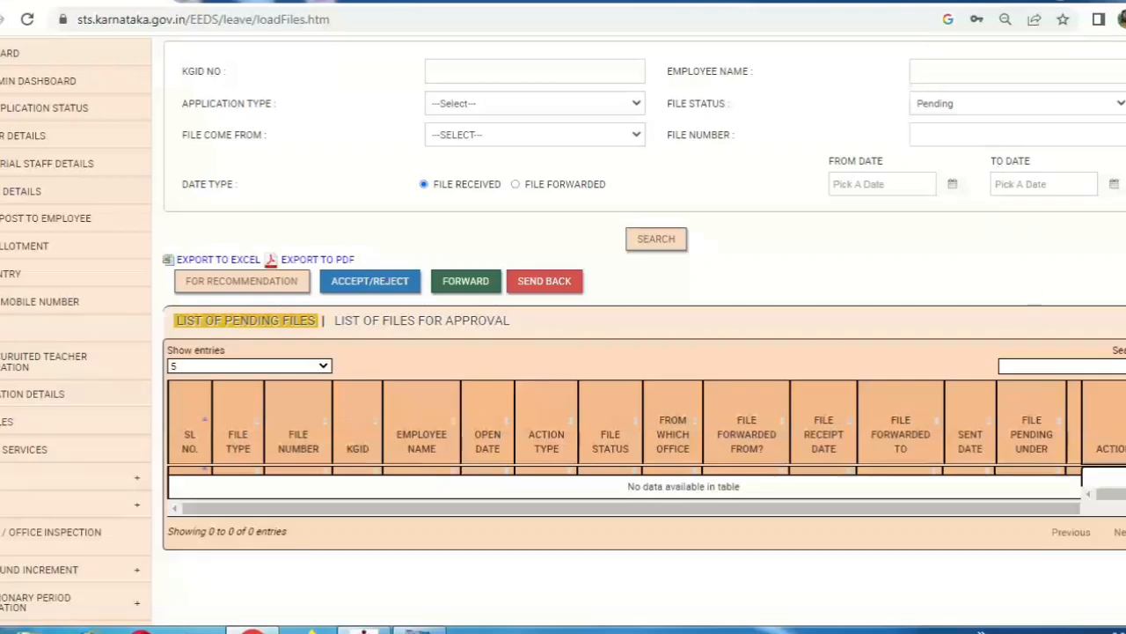
pyautogui.scroll(-2, 642, 353)
pyautogui.scroll(3, 642, 352)
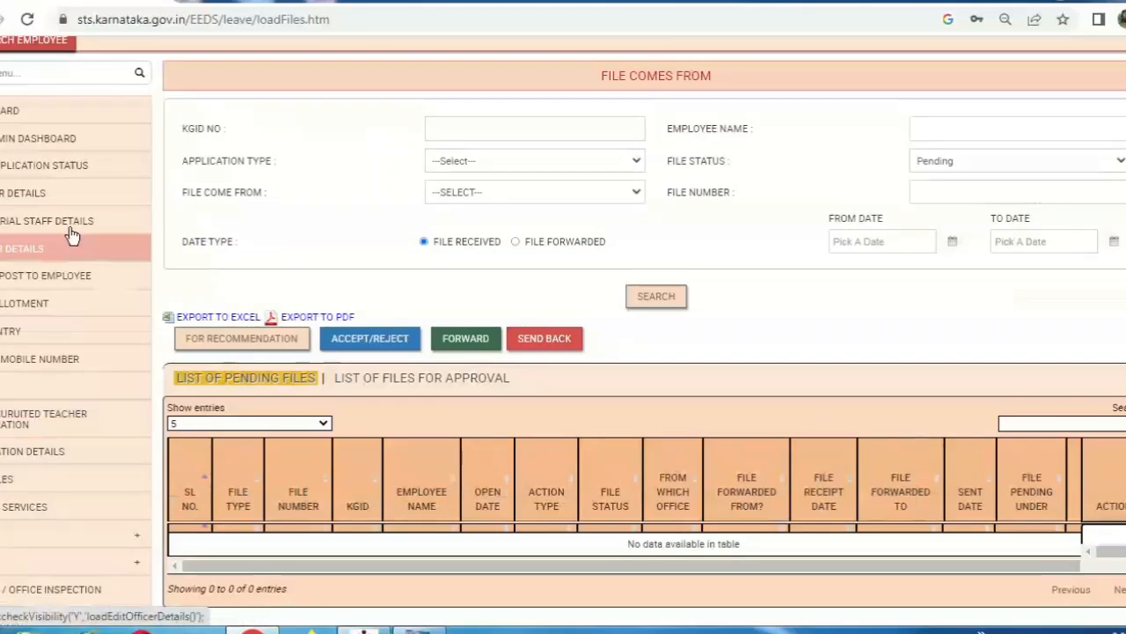
# Search the Application Status page using the GPF application's number
pyautogui.click(102, 173)
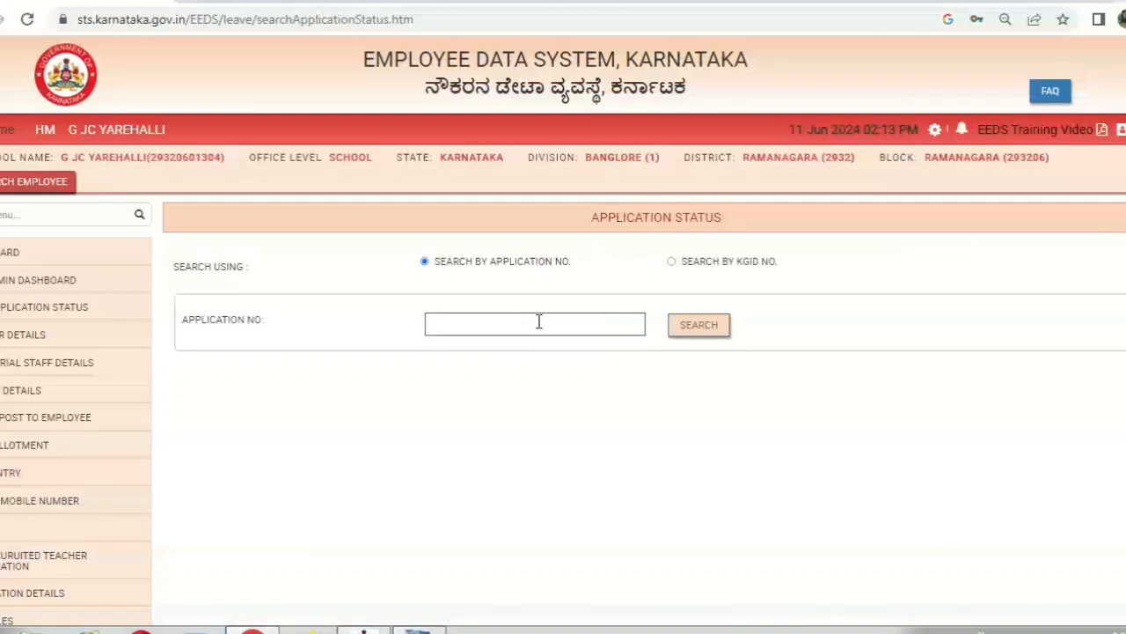
pyautogui.click(539, 321)
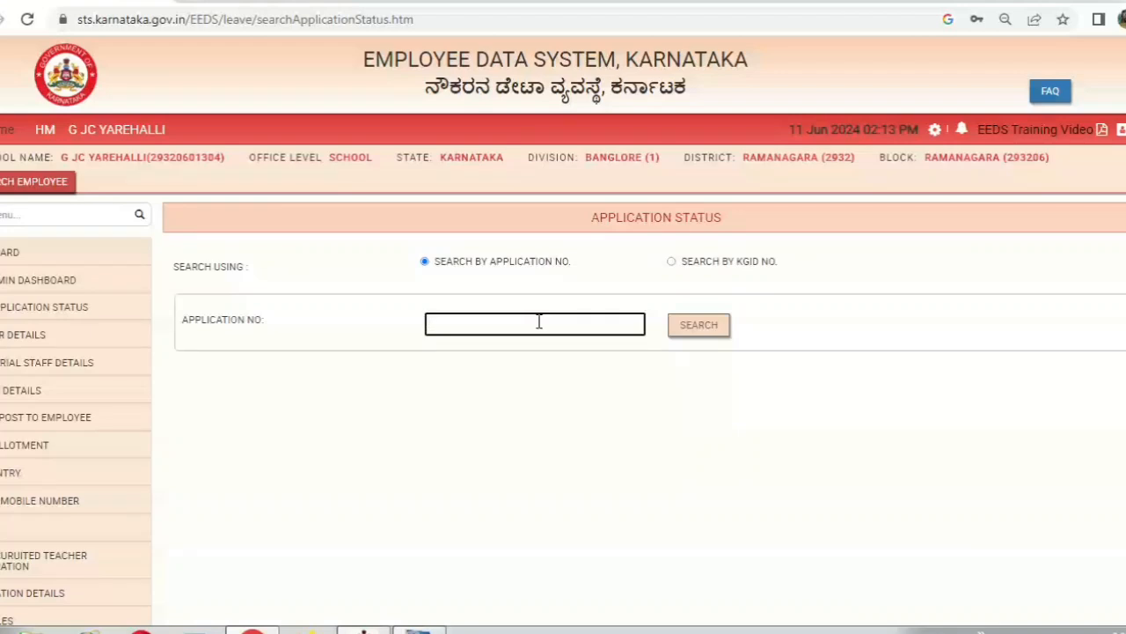
pyautogui.click(701, 335)
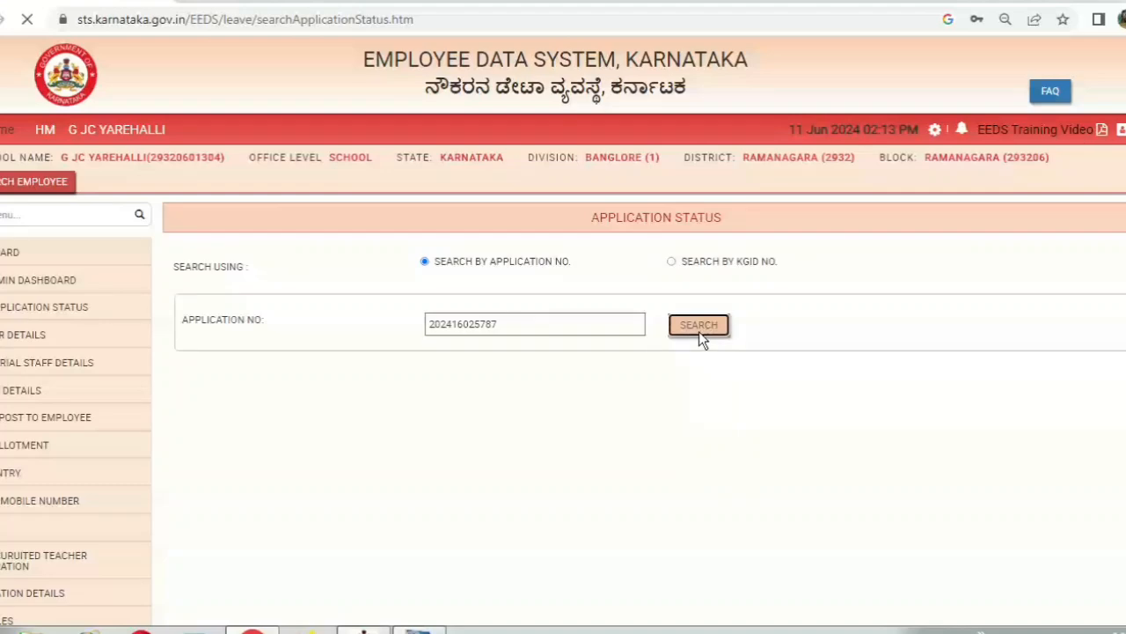
# Scroll to the File History showing the application pending with BEO RAMANAGARA's Admin
pyautogui.scroll(-5, 699, 330)
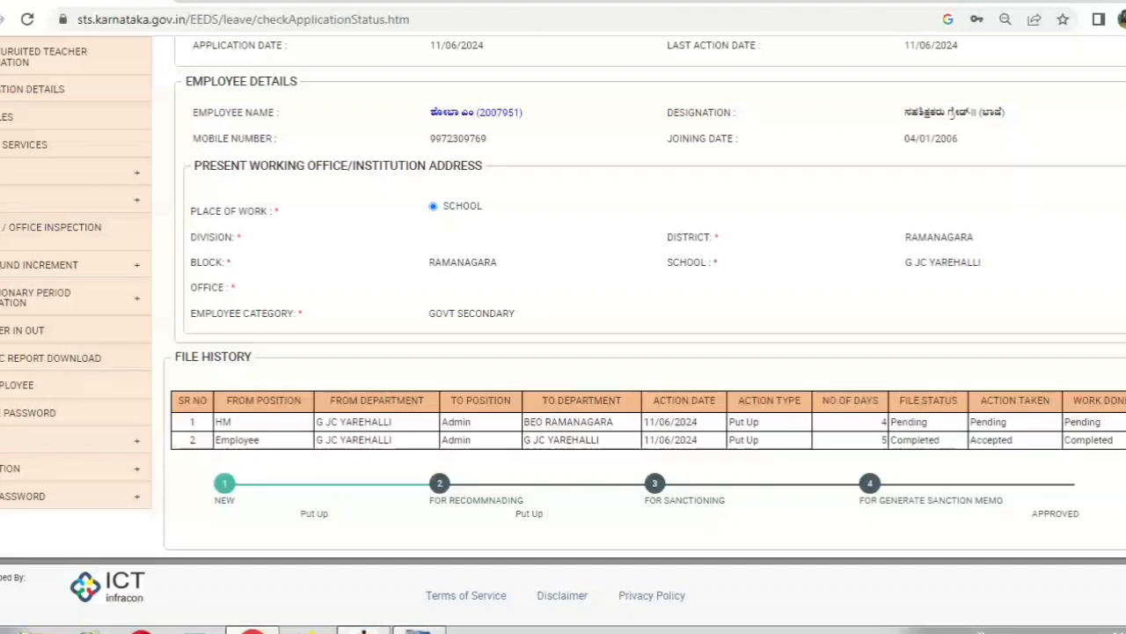
pyautogui.scroll(3, 651, 334)
pyautogui.scroll(-3, 651, 335)
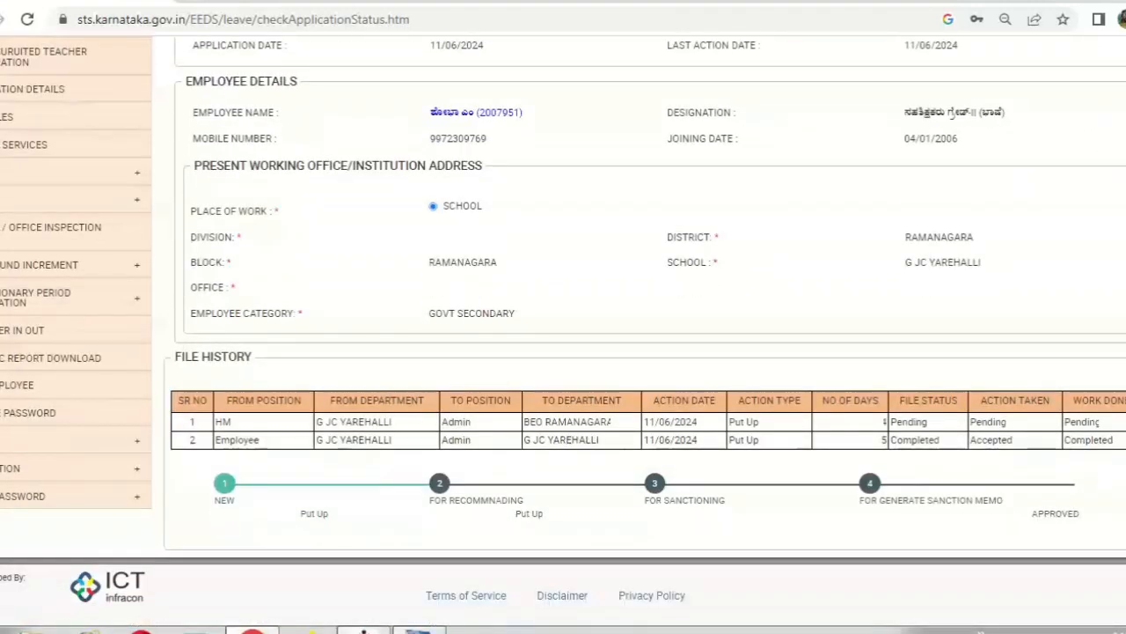